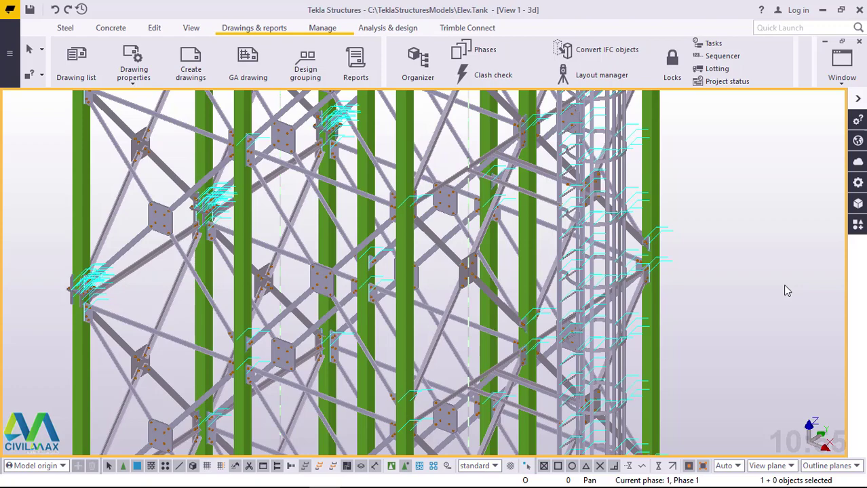
{"action": "middle_click_drag", "start_coordinate": [440, 272], "coordinate": [396, 346], "text": "ctrl"}
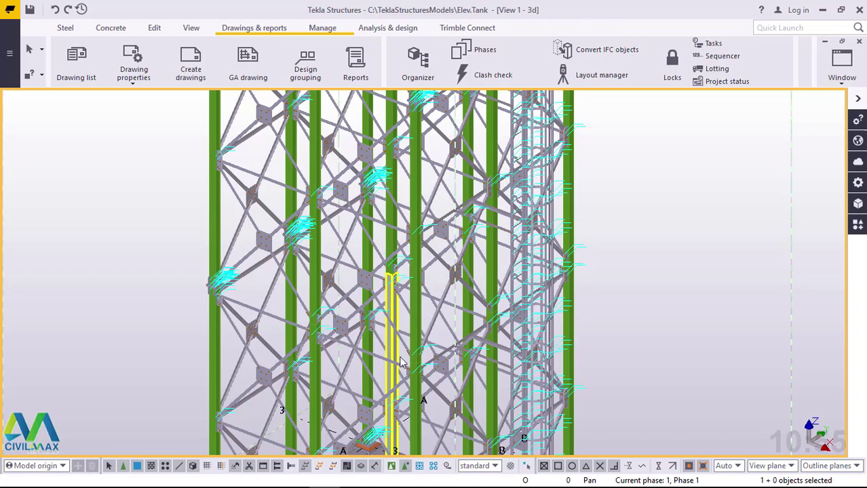
{"action": "left_click", "coordinate": [315, 139]}
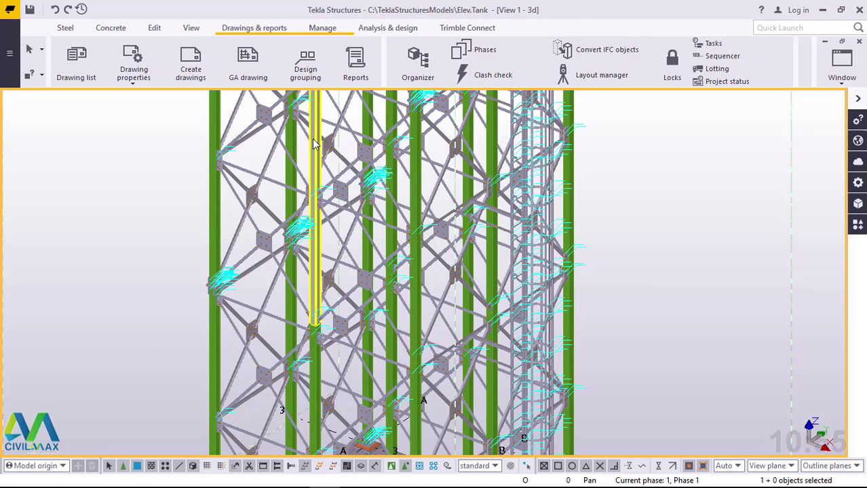
{"action": "left_click", "coordinate": [335, 107]}
{"action": "left_click", "coordinate": [323, 30]}
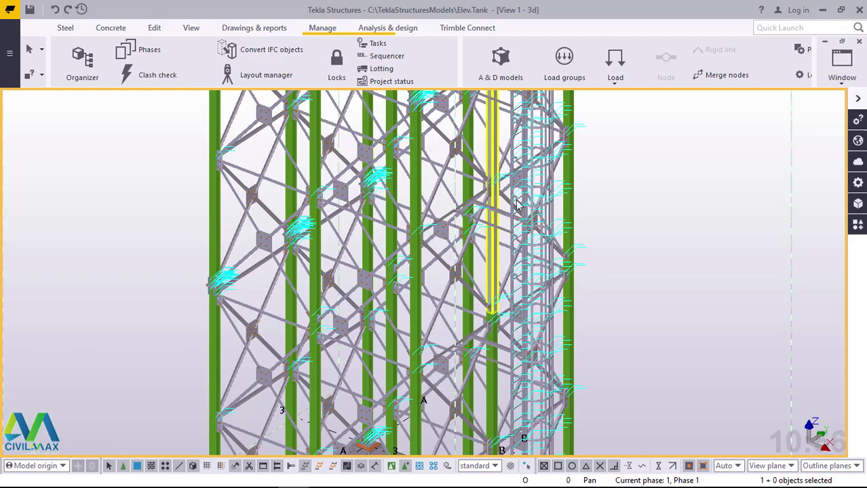
Open design group numbering and create its report from all objects in the model
{"action": "left_click", "coordinate": [245, 30]}
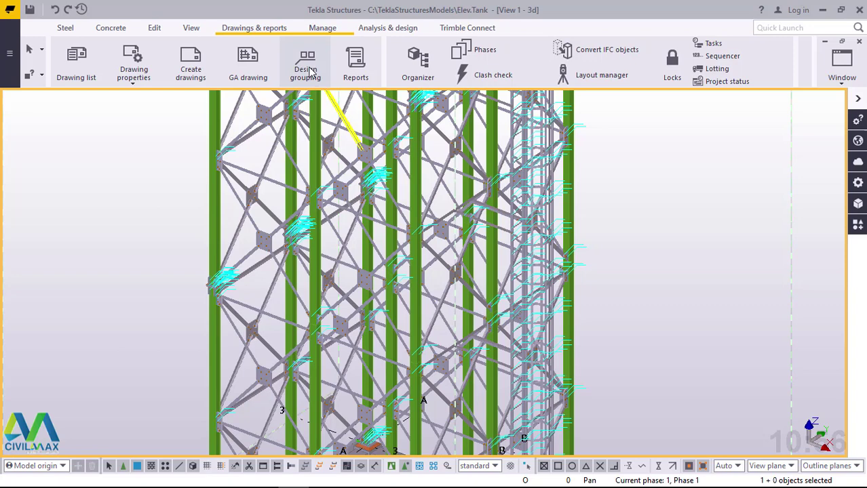
{"action": "left_click", "coordinate": [308, 78]}
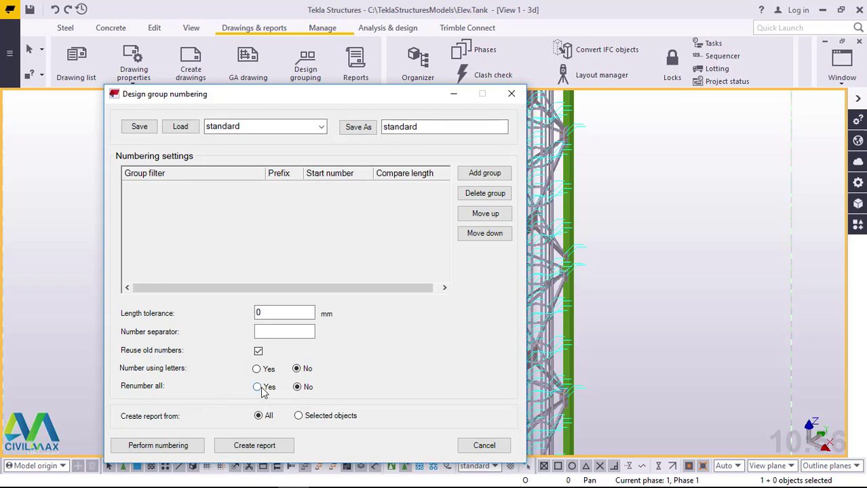
{"action": "left_click", "coordinate": [255, 448]}
{"action": "left_click", "coordinate": [254, 445]}
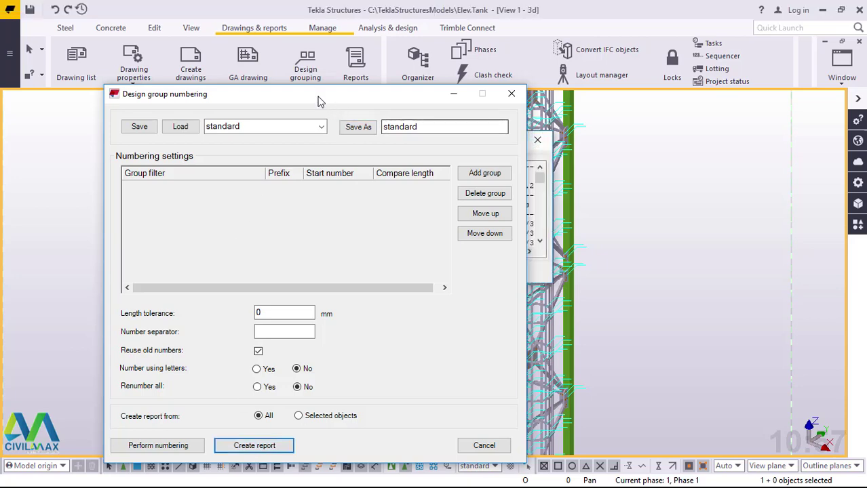
Maximize the design group marks report and close the Design group numbering dialog
{"action": "left_click_drag", "start_coordinate": [312, 100], "coordinate": [185, 117]}
{"action": "left_click_drag", "start_coordinate": [445, 140], "coordinate": [656, 117]}
{"action": "left_click", "coordinate": [751, 114]}
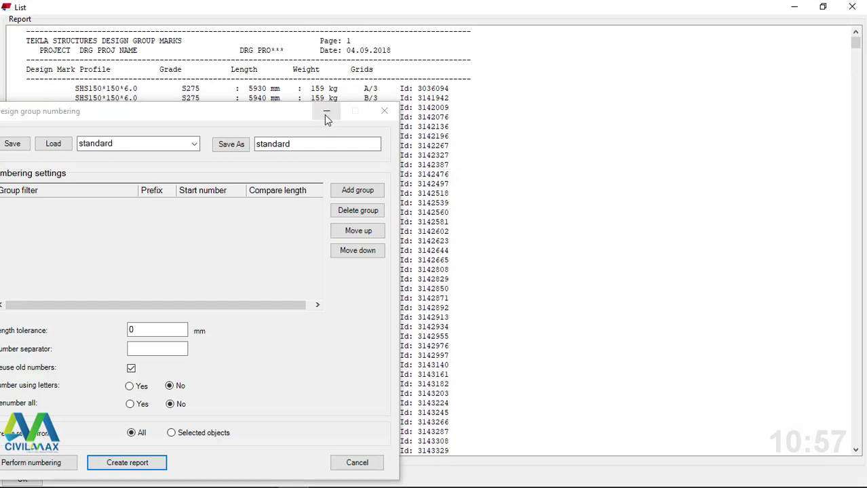
{"action": "left_click", "coordinate": [384, 111]}
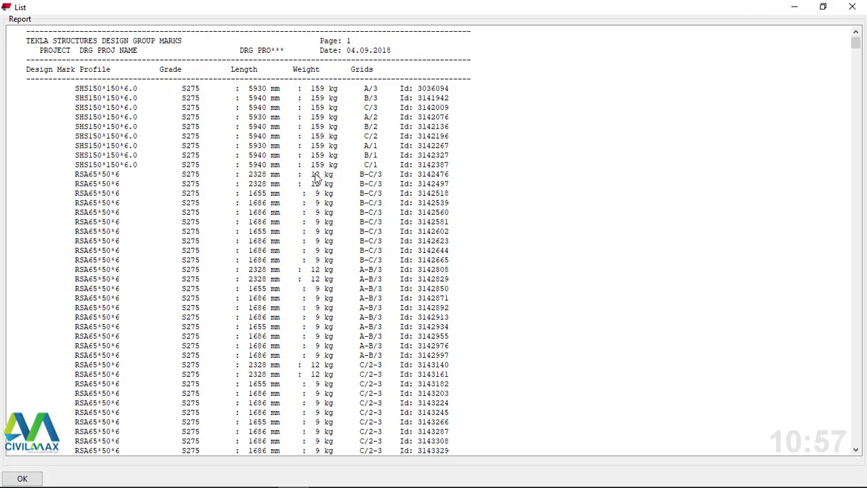
Examine the profiles, grades, lengths, weights and grid locations in the design group marks report, and close it
{"action": "scroll", "coordinate": [315, 184], "scroll_direction": "down", "scroll_amount": 6}
{"action": "scroll", "coordinate": [316, 183], "scroll_direction": "down", "scroll_amount": 15}
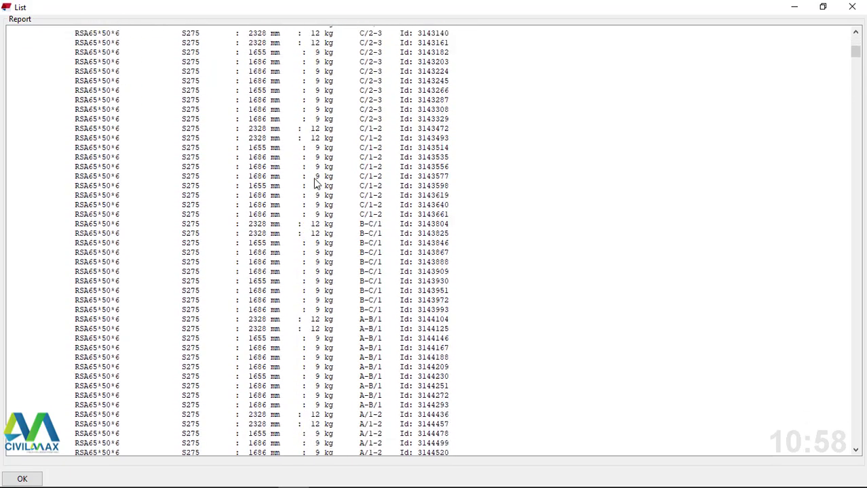
{"action": "scroll", "coordinate": [316, 183], "scroll_direction": "down", "scroll_amount": 7}
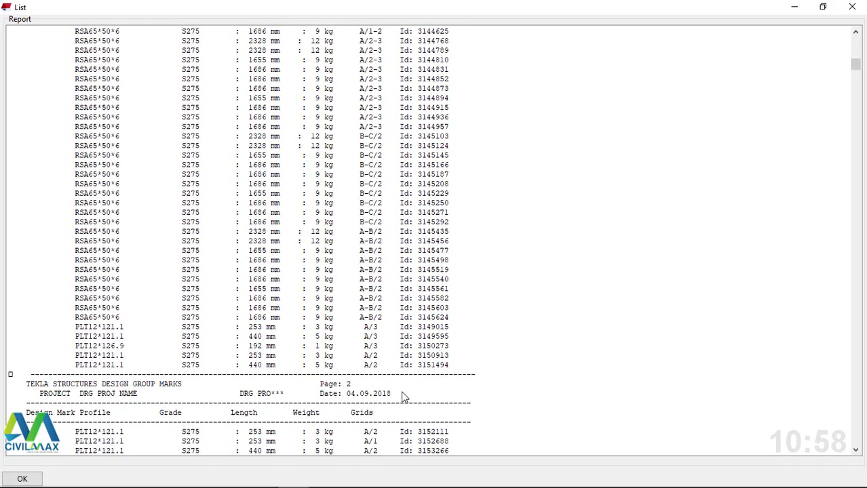
{"action": "scroll", "coordinate": [404, 370], "scroll_direction": "down", "scroll_amount": 3}
{"action": "scroll", "coordinate": [405, 370], "scroll_direction": "down", "scroll_amount": 15}
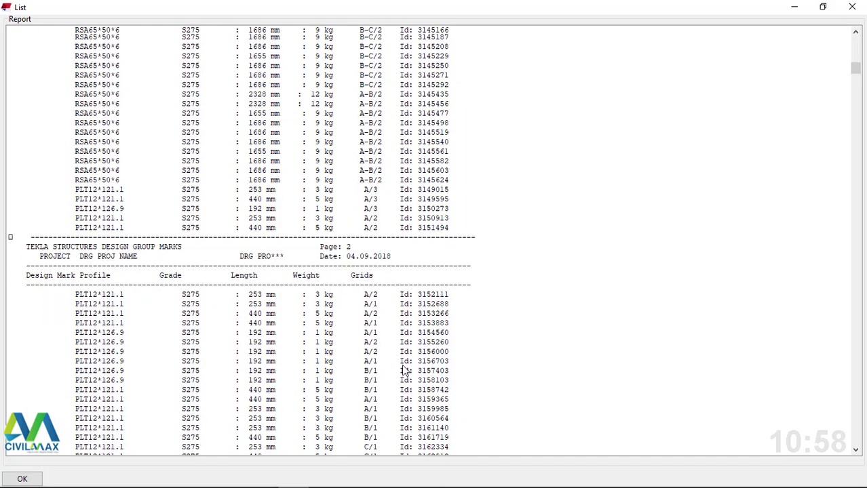
{"action": "scroll", "coordinate": [404, 370], "scroll_direction": "down", "scroll_amount": 12}
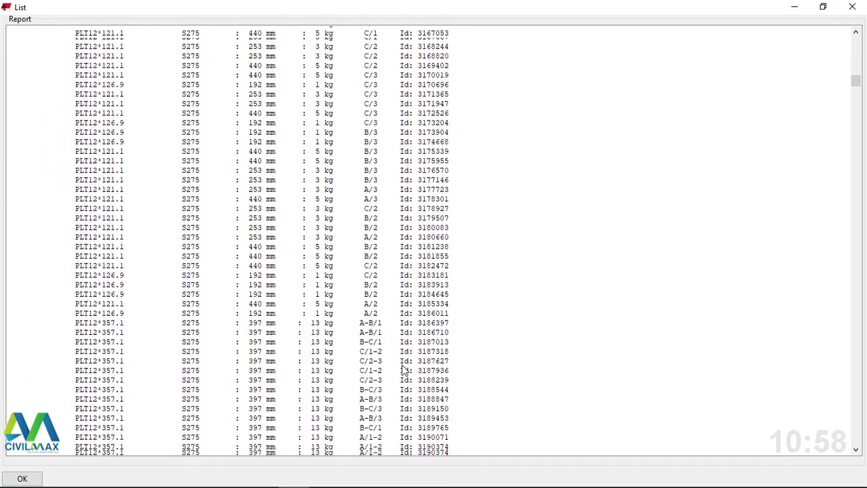
{"action": "scroll", "coordinate": [636, 192], "scroll_direction": "down", "scroll_amount": 1}
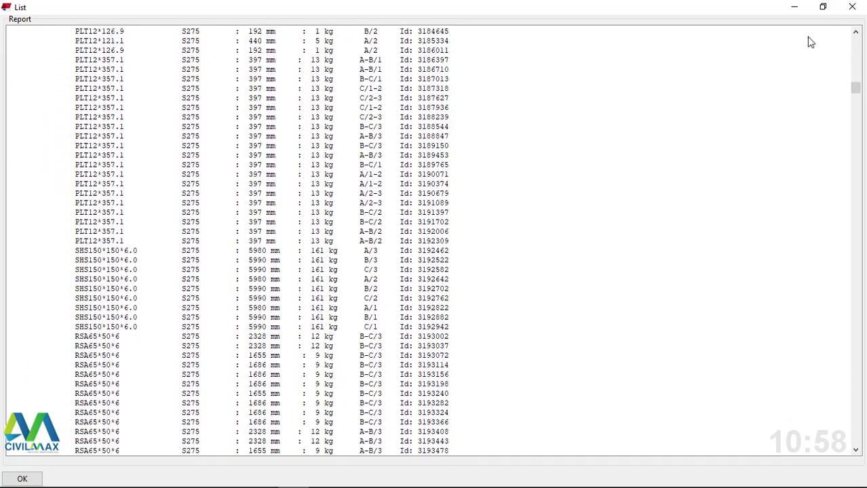
{"action": "left_click", "coordinate": [853, 7]}
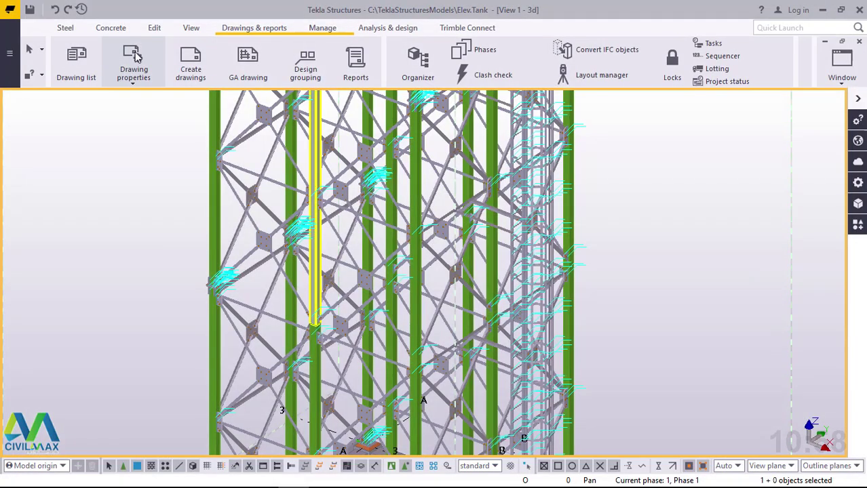
Open the Organizer and synchronize it with the model
{"action": "left_click", "coordinate": [321, 28]}
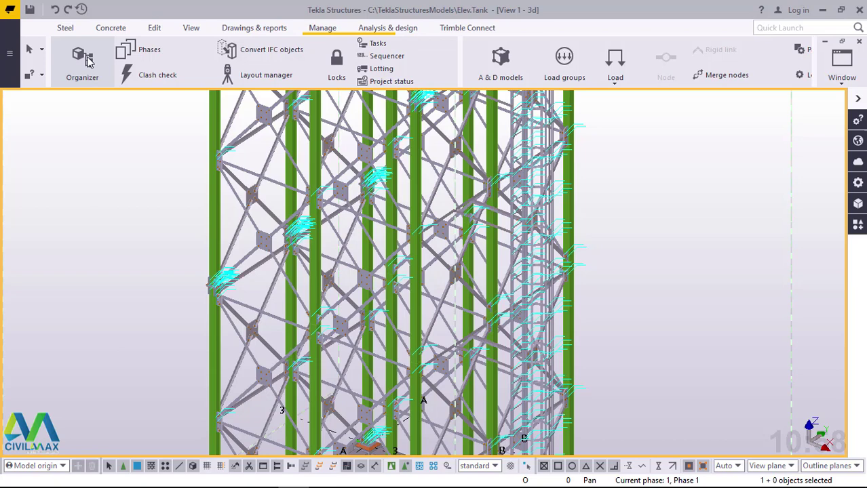
{"action": "left_click", "coordinate": [82, 60]}
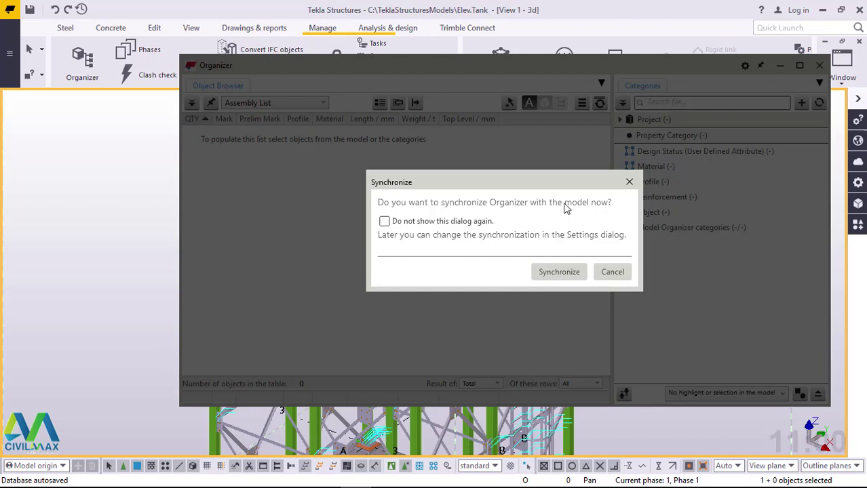
{"action": "left_click", "coordinate": [558, 273]}
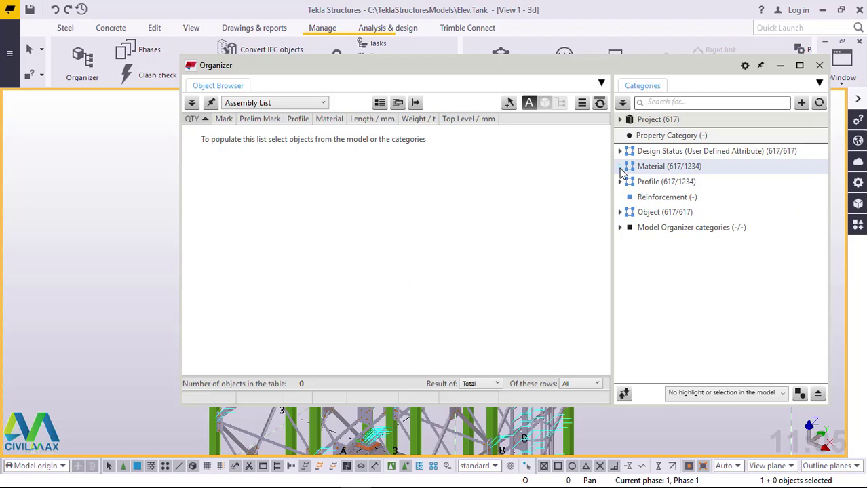
List all objects of the STEEL material category in the Object Browser using the Part List property template
{"action": "double_click", "coordinate": [687, 167]}
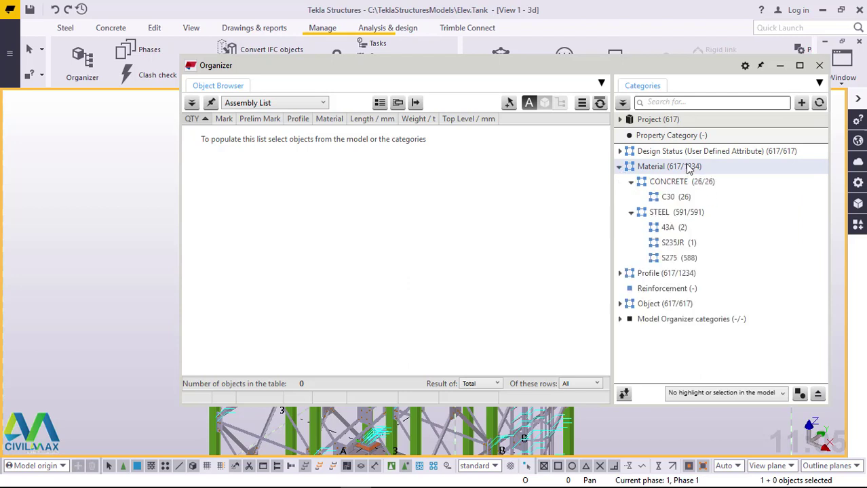
{"action": "left_click", "coordinate": [674, 213]}
{"action": "left_click", "coordinate": [674, 214]}
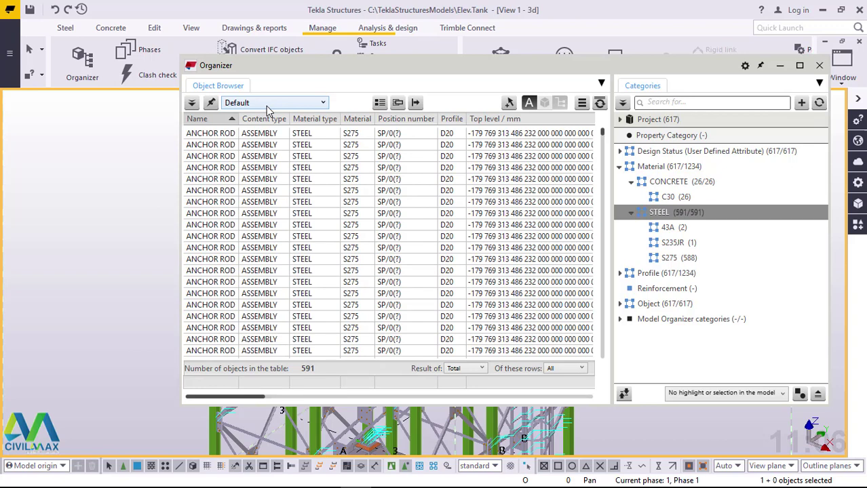
{"action": "left_click", "coordinate": [324, 104]}
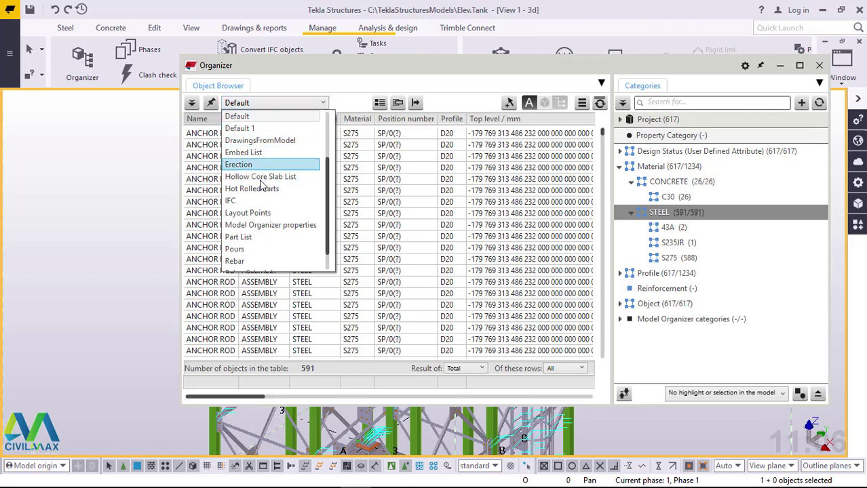
{"action": "left_click", "coordinate": [250, 239]}
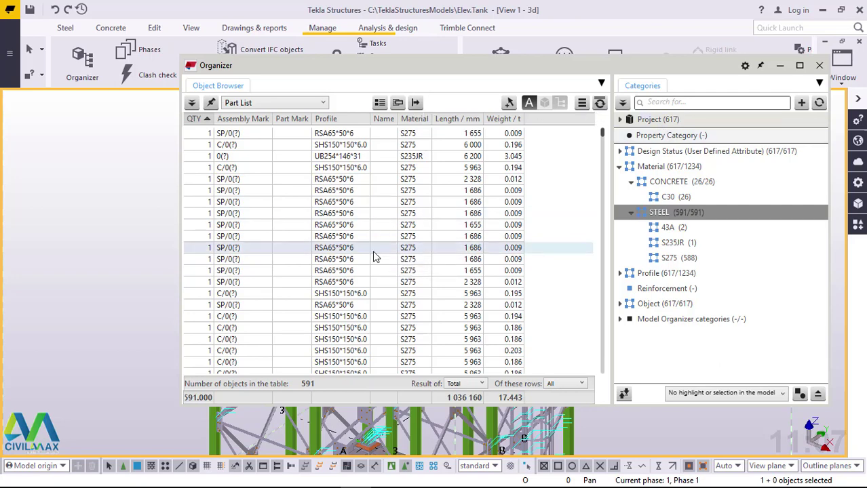
Review the steel part list, export it to Excel with the default.xlt template, and close the export dialog
{"action": "scroll", "coordinate": [374, 254], "scroll_direction": "down", "scroll_amount": 1}
{"action": "scroll", "coordinate": [392, 260], "scroll_direction": "down", "scroll_amount": 3}
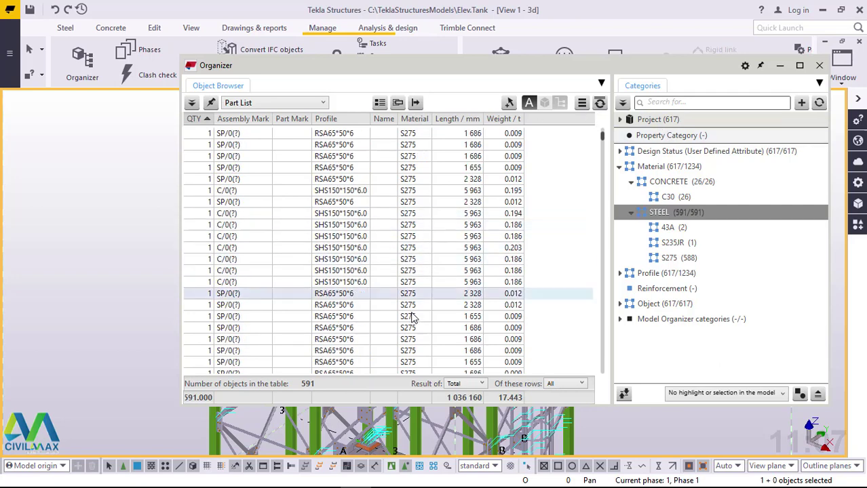
{"action": "scroll", "coordinate": [411, 322], "scroll_direction": "down", "scroll_amount": 3}
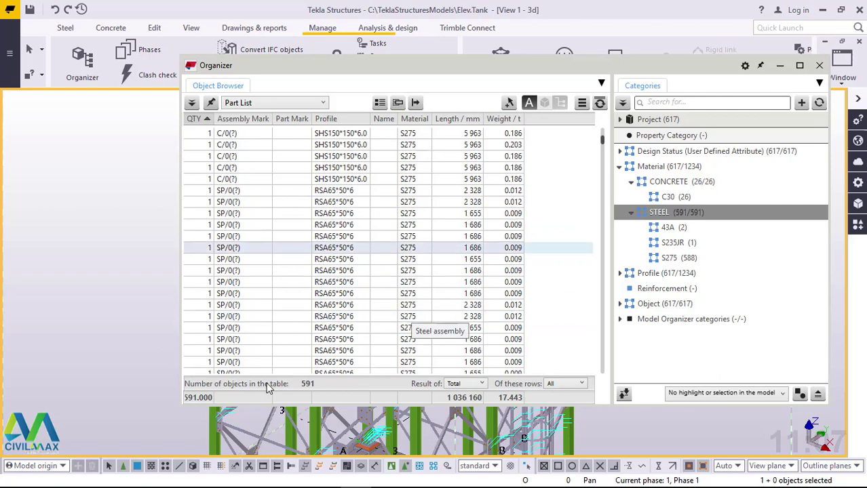
{"action": "scroll", "coordinate": [291, 384], "scroll_direction": "down", "scroll_amount": 3}
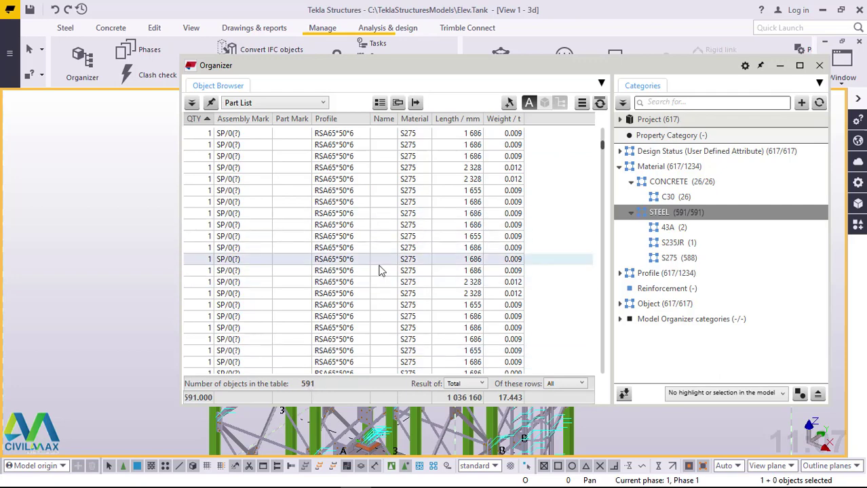
{"action": "scroll", "coordinate": [391, 209], "scroll_direction": "down", "scroll_amount": 2}
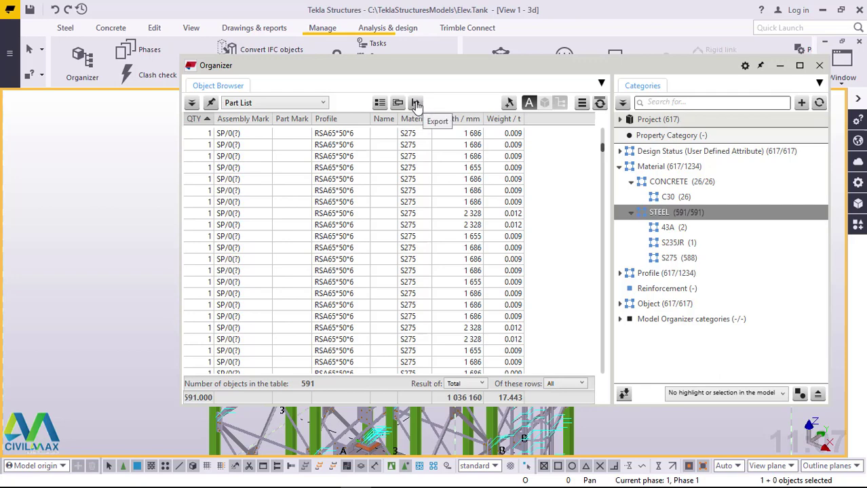
{"action": "left_click", "coordinate": [582, 104]}
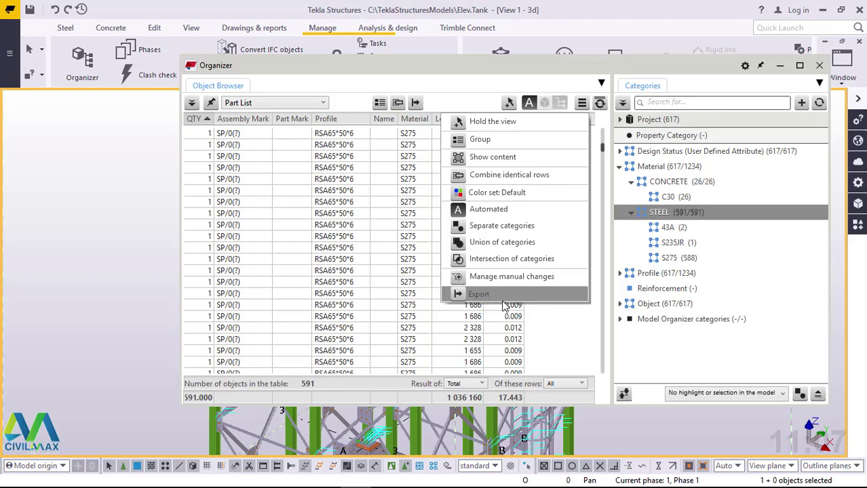
{"action": "left_click", "coordinate": [479, 295]}
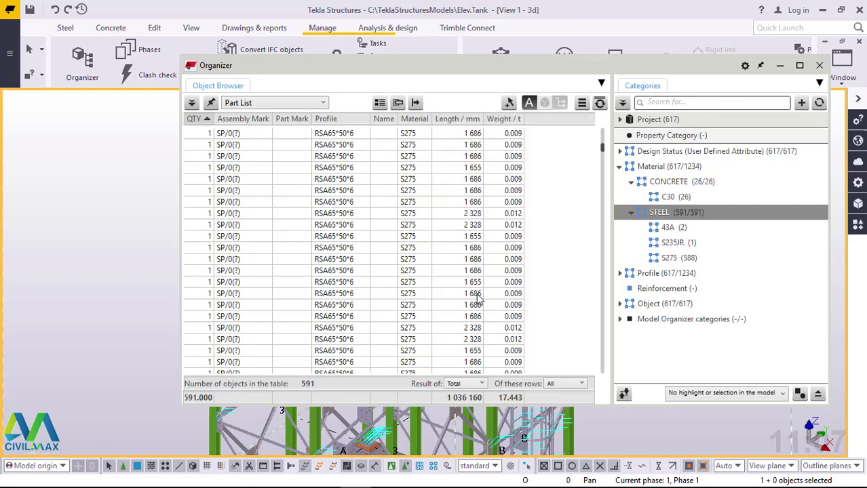
{"action": "key", "text": "Escape"}
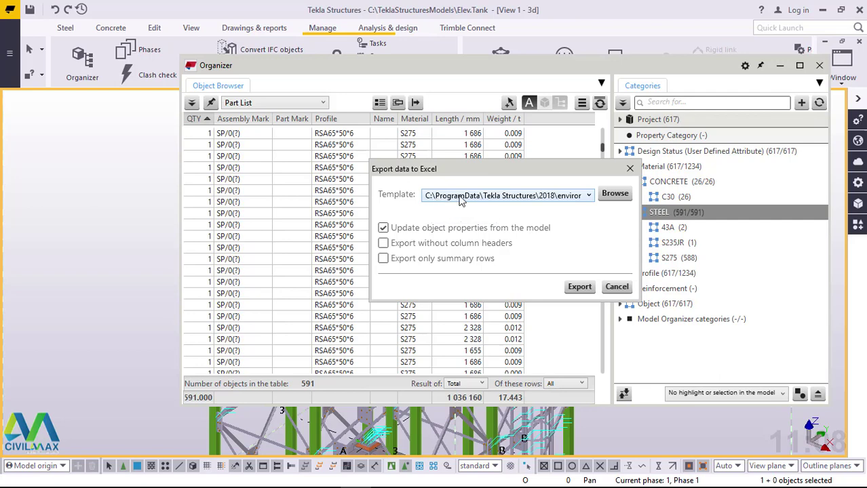
{"action": "left_click", "coordinate": [588, 198]}
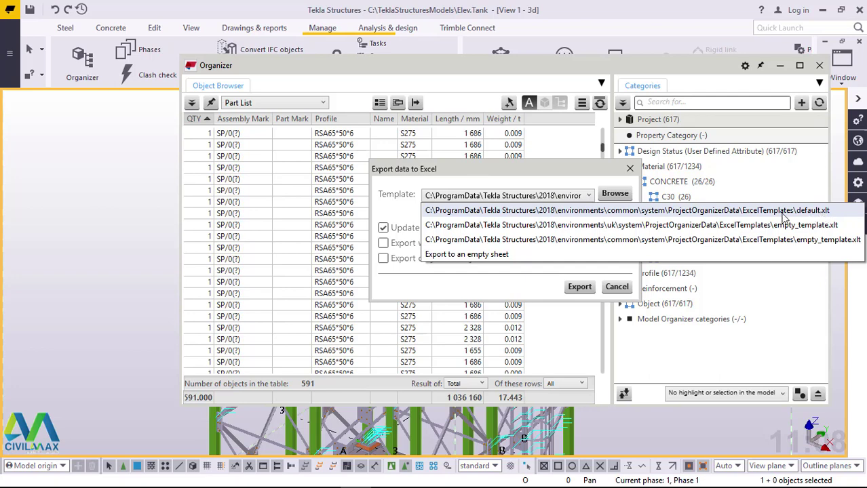
{"action": "left_click", "coordinate": [519, 286]}
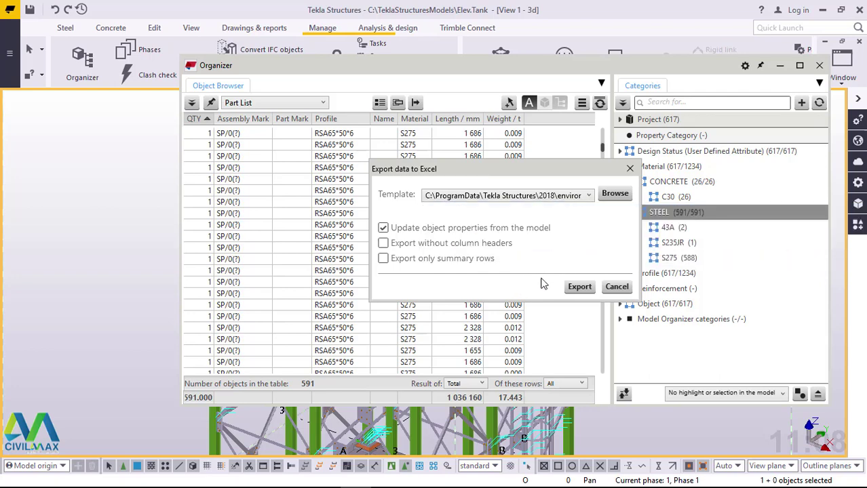
{"action": "left_click", "coordinate": [579, 287]}
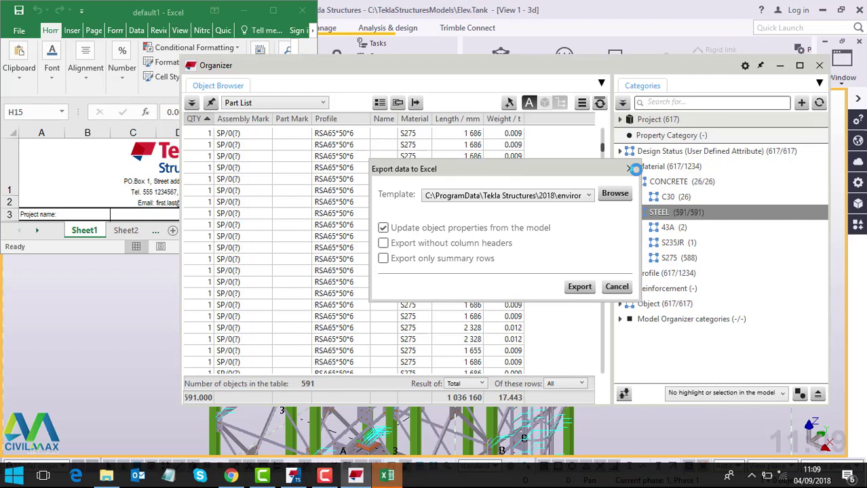
{"action": "left_click", "coordinate": [631, 169]}
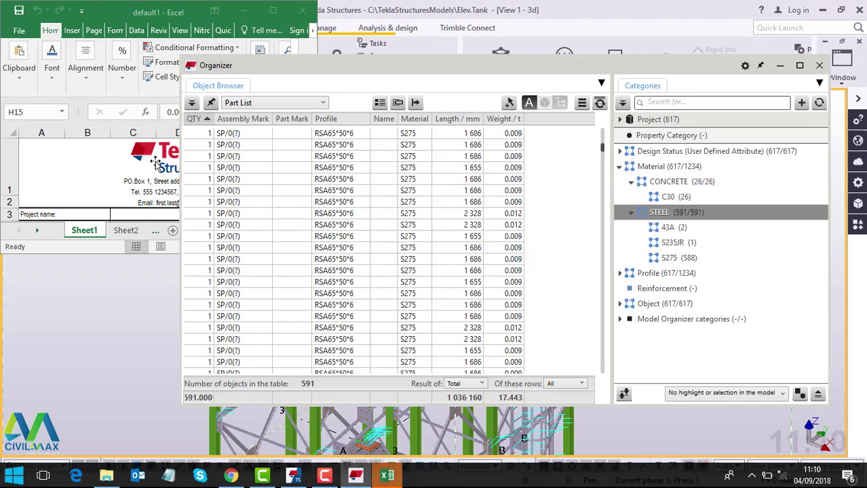
Switch to the exported default1 workbook in Excel and maximize its window
{"action": "left_click", "coordinate": [431, 168]}
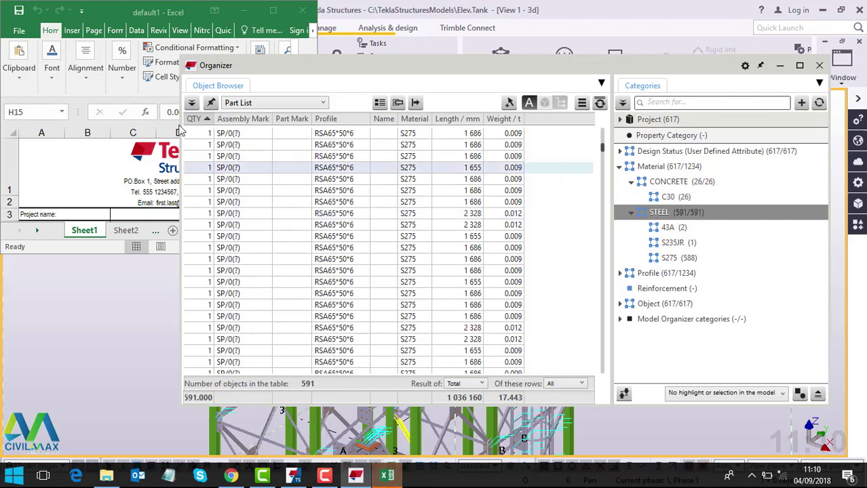
{"action": "left_click", "coordinate": [388, 478]}
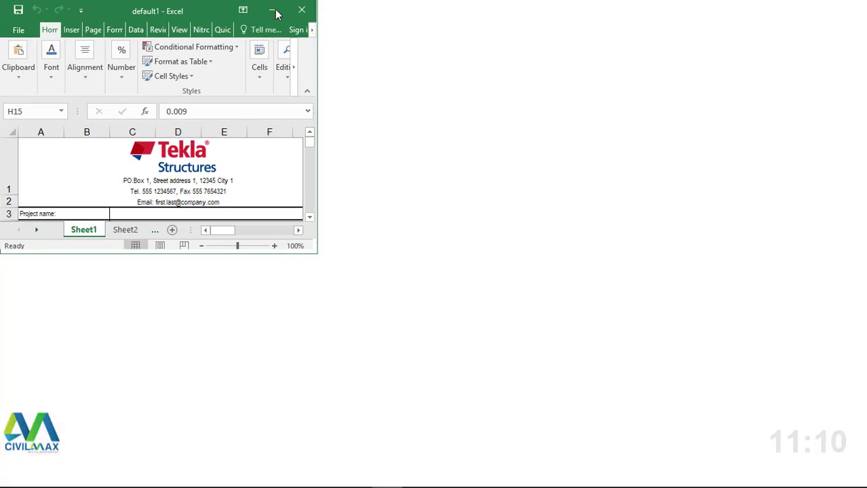
{"action": "left_click", "coordinate": [277, 14]}
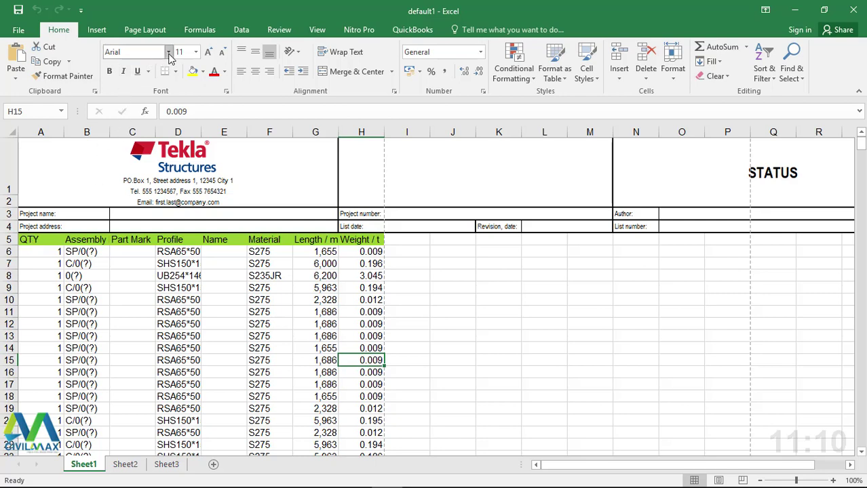
Set the font size to 8 for the whole part list on Sheet1
{"action": "left_click", "coordinate": [196, 53]}
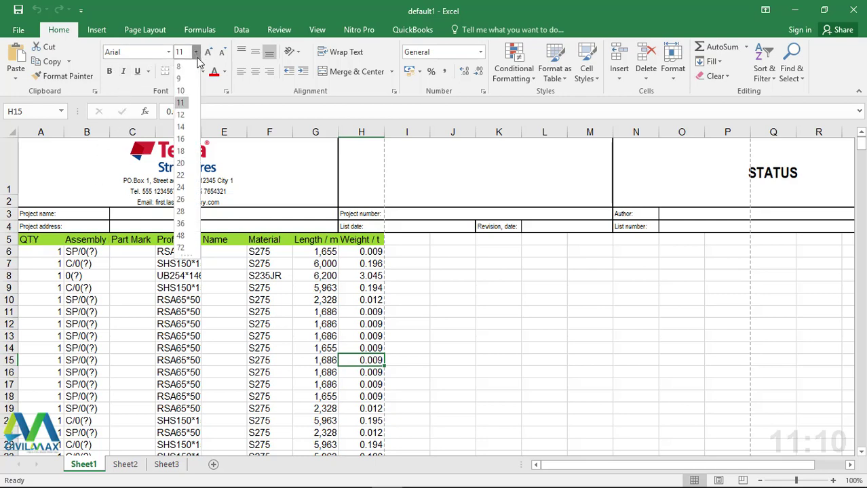
{"action": "left_click", "coordinate": [186, 71]}
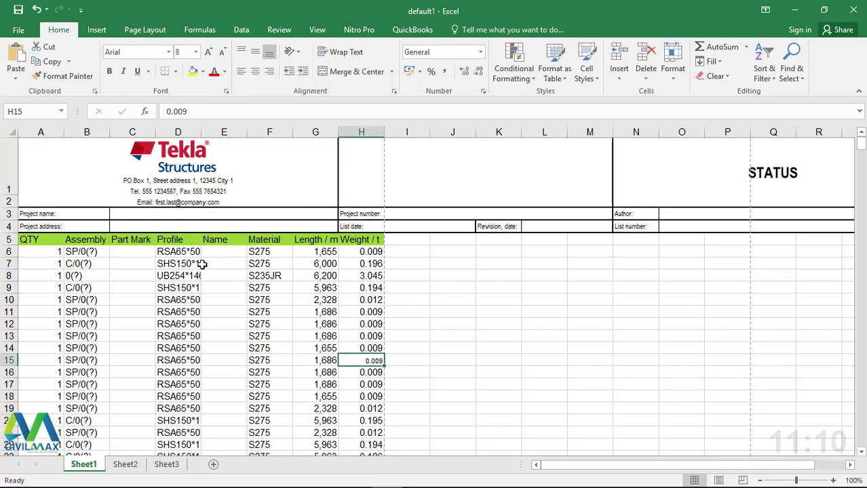
{"action": "key", "text": "ctrl+a"}
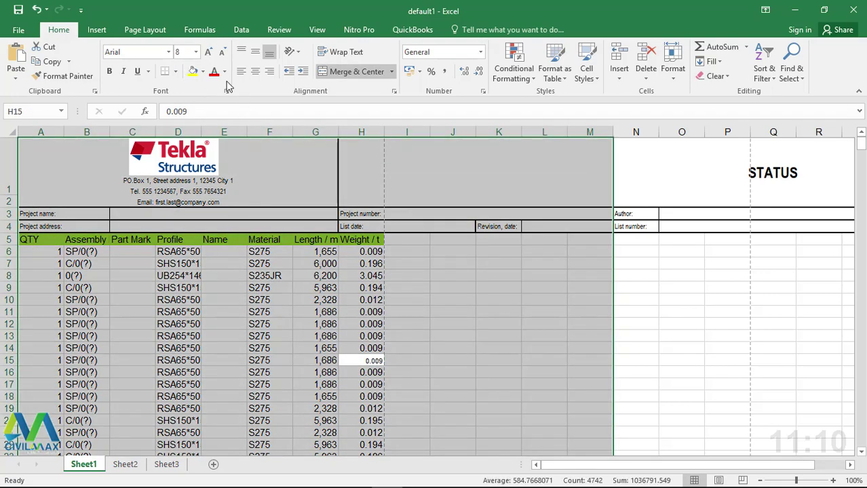
{"action": "left_click", "coordinate": [194, 53]}
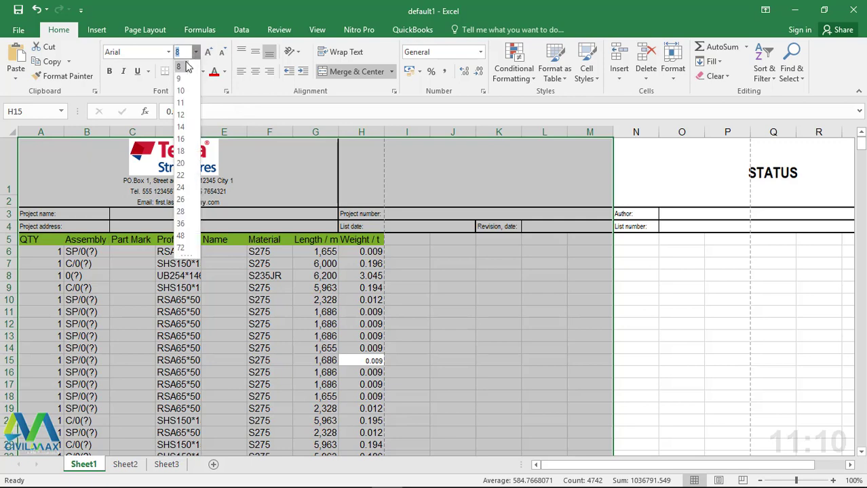
{"action": "left_click", "coordinate": [182, 67]}
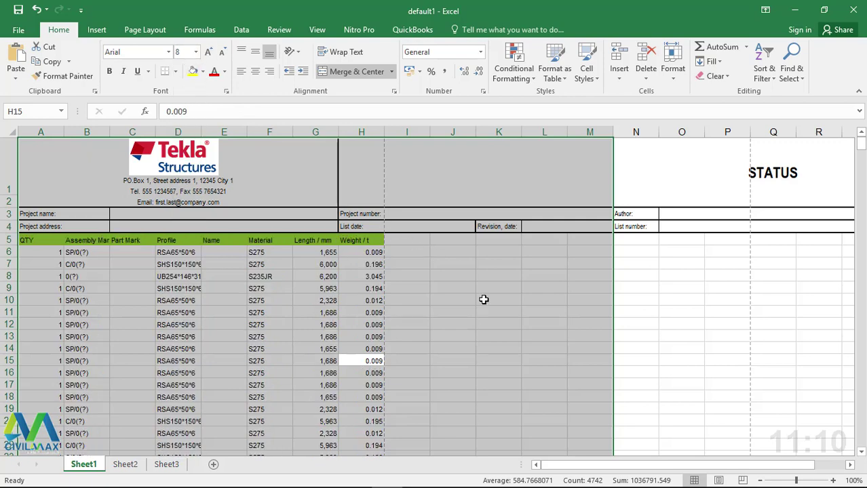
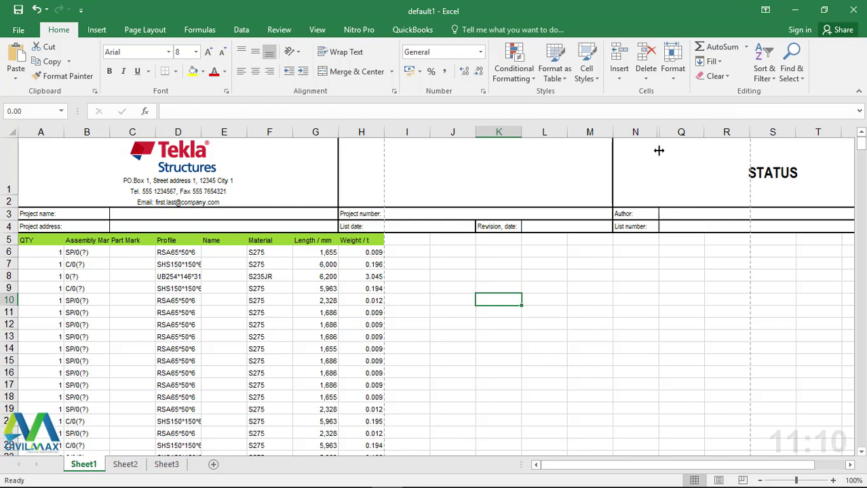
Collapse the empty columns I through M so the STATUS header block sits directly beside the Weight column
{"action": "left_click_drag", "start_coordinate": [613, 132], "coordinate": [521, 148]}
{"action": "left_click_drag", "start_coordinate": [475, 132], "coordinate": [385, 130]}
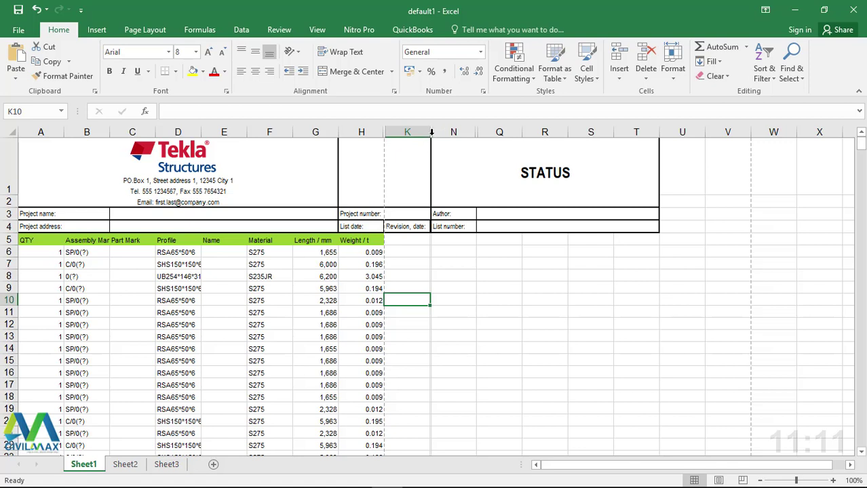
{"action": "left_click_drag", "start_coordinate": [431, 133], "coordinate": [384, 133]}
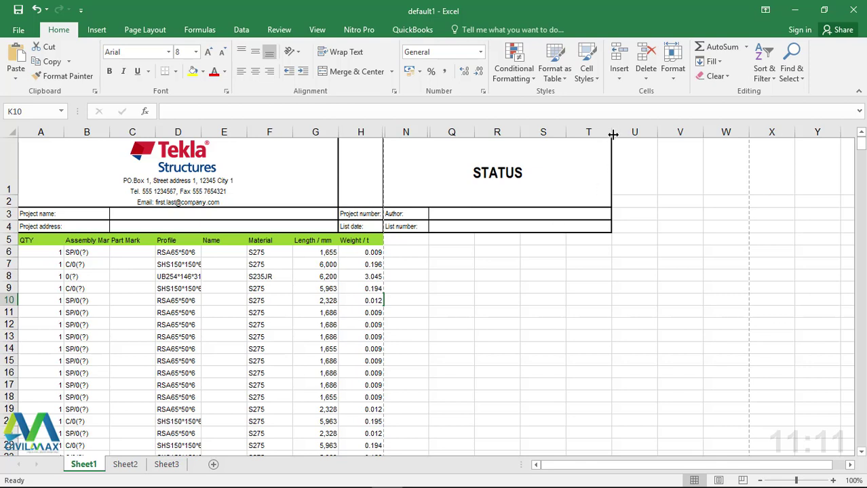
Change the page orientation to landscape and check the page breaks in the part list
{"action": "left_click", "coordinate": [144, 31]}
{"action": "left_click", "coordinate": [136, 71]}
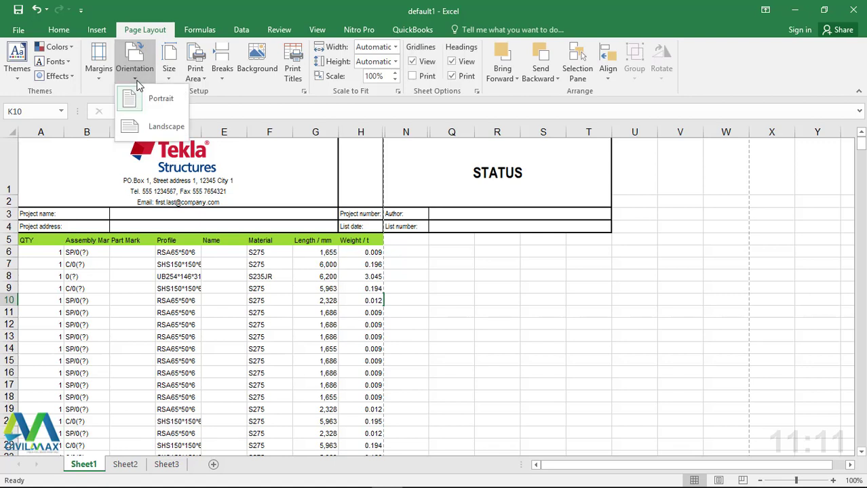
{"action": "left_click", "coordinate": [150, 125]}
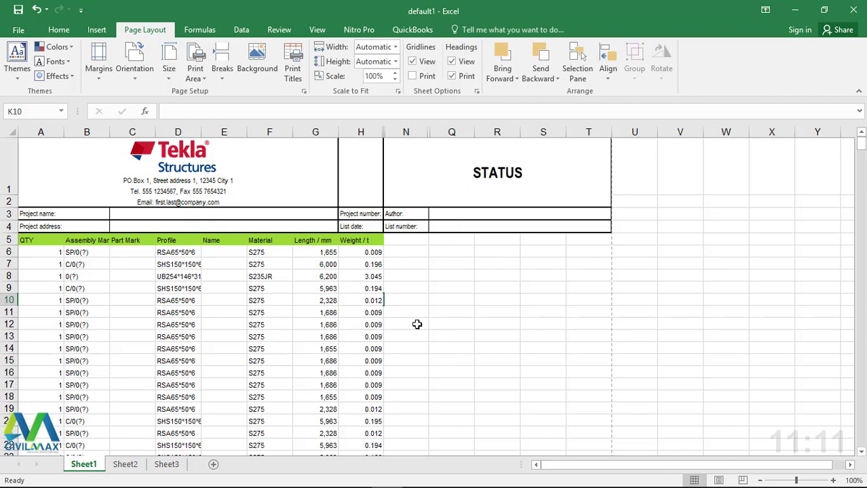
{"action": "scroll", "coordinate": [446, 339], "scroll_direction": "down", "scroll_amount": 5}
{"action": "scroll", "coordinate": [446, 339], "scroll_direction": "down", "scroll_amount": 2}
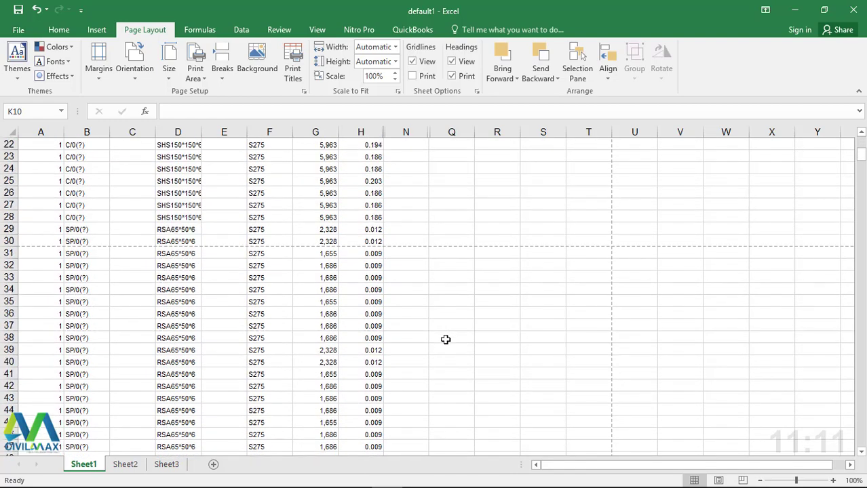
{"action": "scroll", "coordinate": [446, 339], "scroll_direction": "up", "scroll_amount": 7}
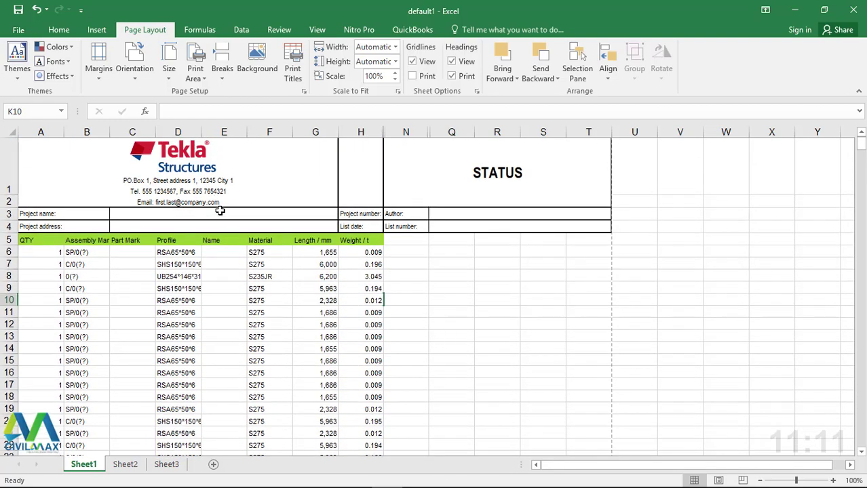
Examine the part list down to its Total row and select the total weight cell H600
{"action": "left_click", "coordinate": [175, 155]}
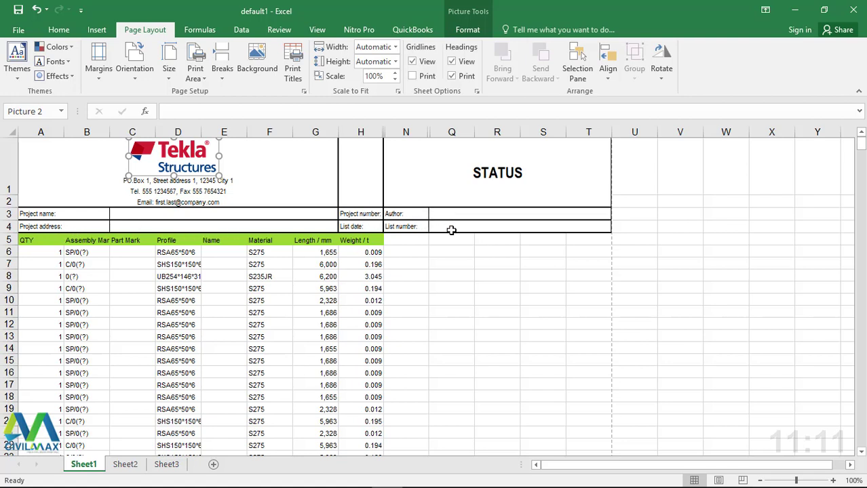
{"action": "scroll", "coordinate": [305, 309], "scroll_direction": "down", "scroll_amount": 2}
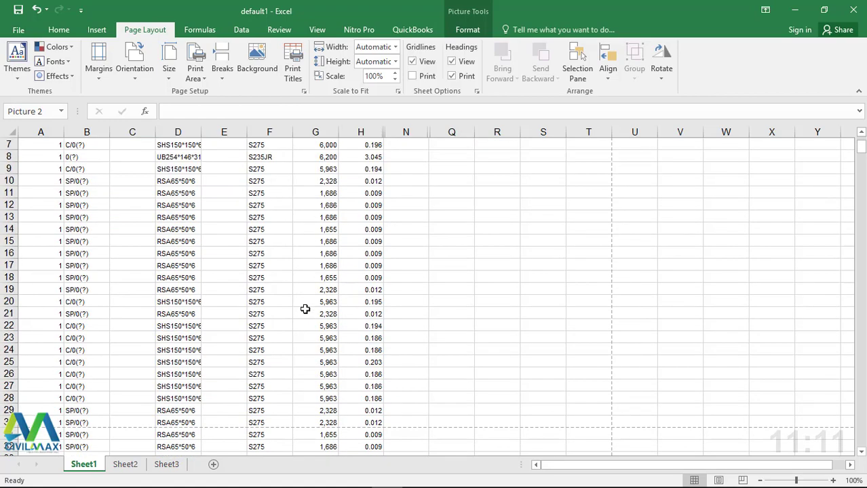
{"action": "scroll", "coordinate": [305, 309], "scroll_direction": "down", "scroll_amount": 9}
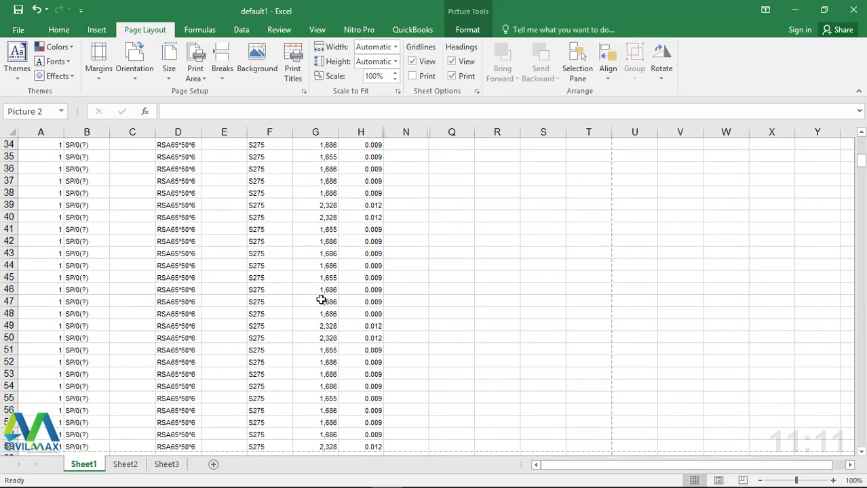
{"action": "scroll", "coordinate": [321, 300], "scroll_direction": "down", "scroll_amount": 11}
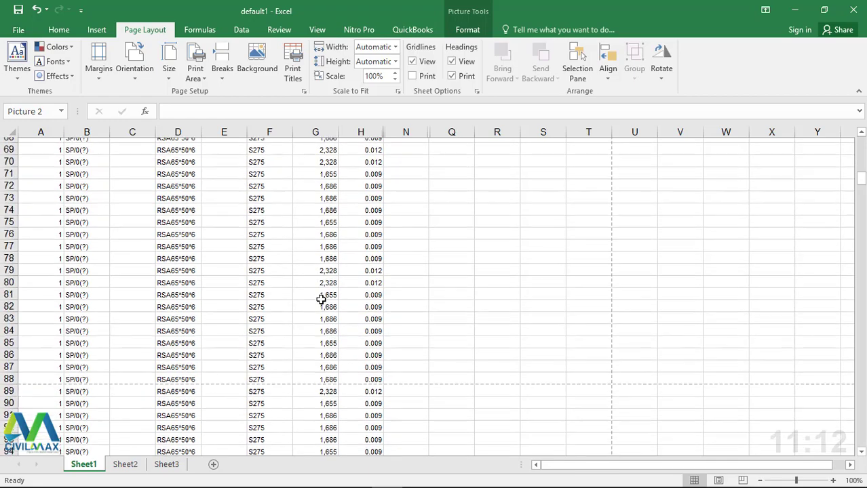
{"action": "scroll", "coordinate": [321, 300], "scroll_direction": "down", "scroll_amount": 14}
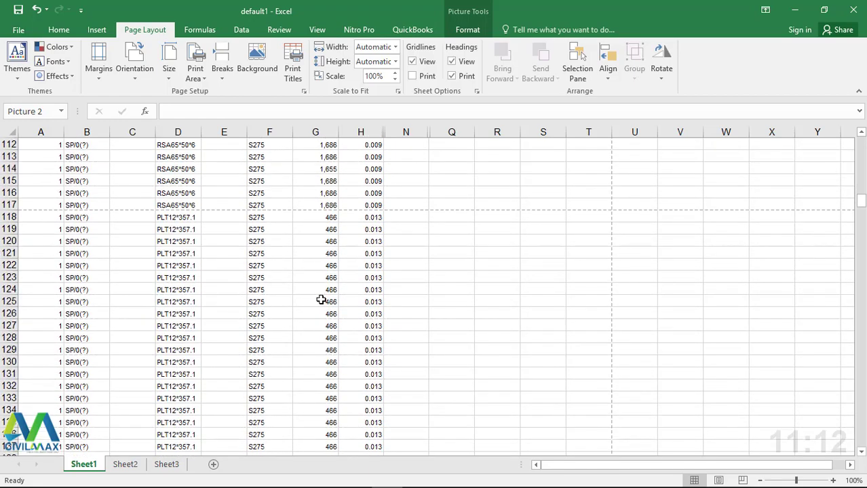
{"action": "scroll", "coordinate": [321, 299], "scroll_direction": "down", "scroll_amount": 20}
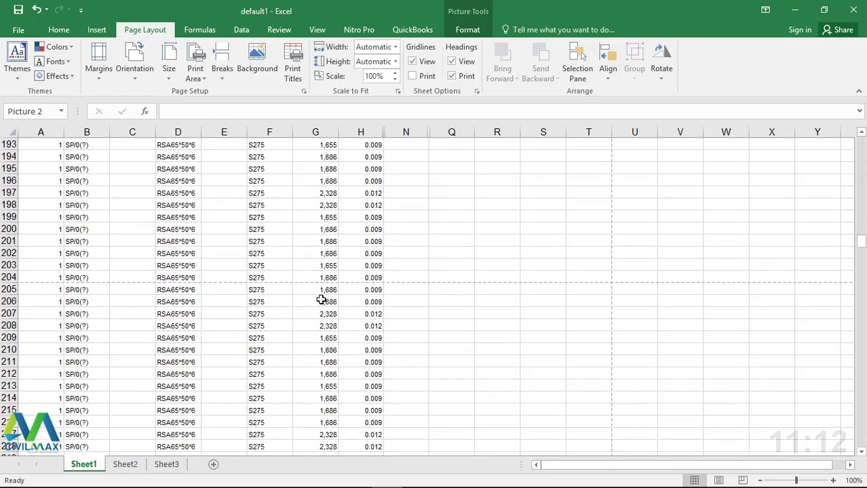
{"action": "scroll", "coordinate": [321, 300], "scroll_direction": "down", "scroll_amount": 12}
{"action": "left_click_drag", "start_coordinate": [859, 262], "coordinate": [862, 453]}
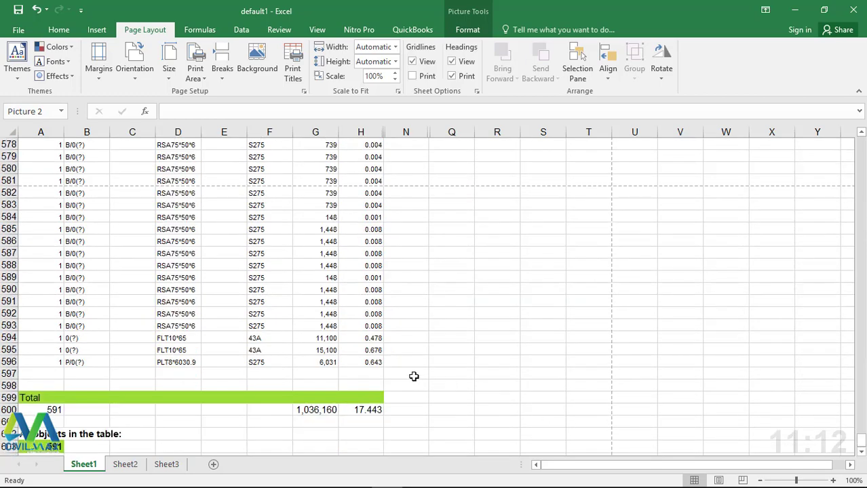
{"action": "left_click", "coordinate": [367, 417]}
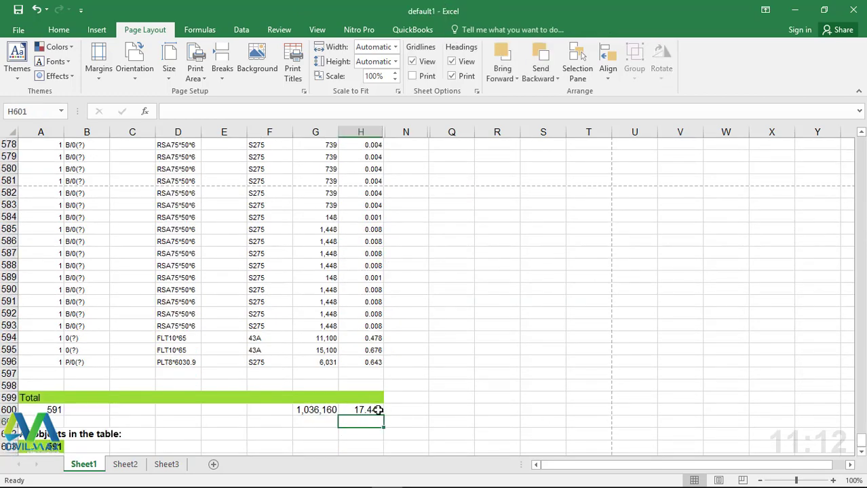
{"action": "left_click", "coordinate": [379, 410]}
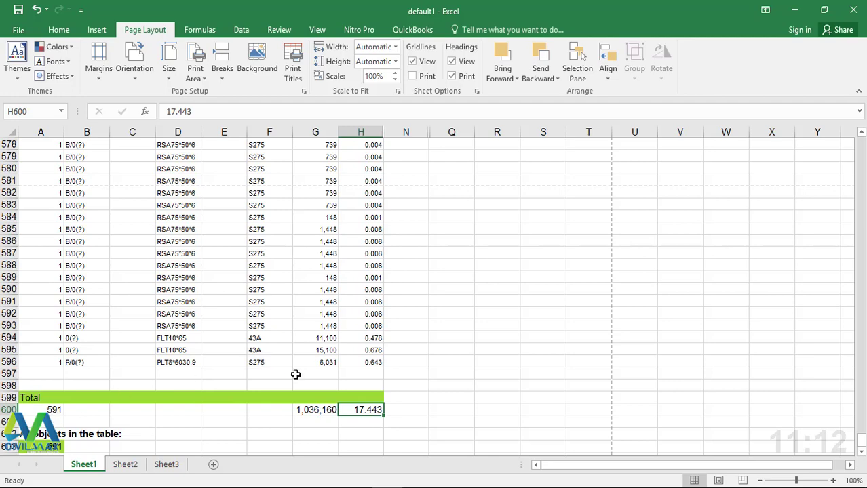
Review the assembly, profile, length and weight entries from the end of the list back up to the header
{"action": "scroll", "coordinate": [186, 397], "scroll_direction": "up", "scroll_amount": 1}
{"action": "scroll", "coordinate": [80, 400], "scroll_direction": "up", "scroll_amount": 6}
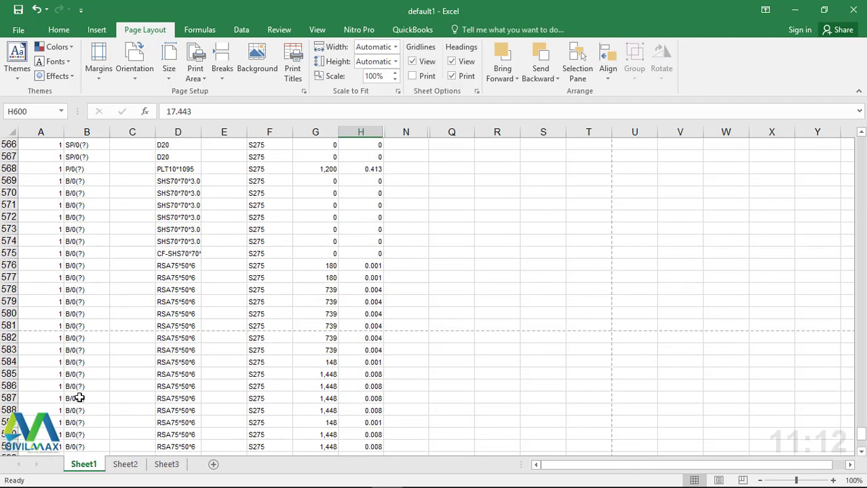
{"action": "scroll", "coordinate": [79, 317], "scroll_direction": "up", "scroll_amount": 15}
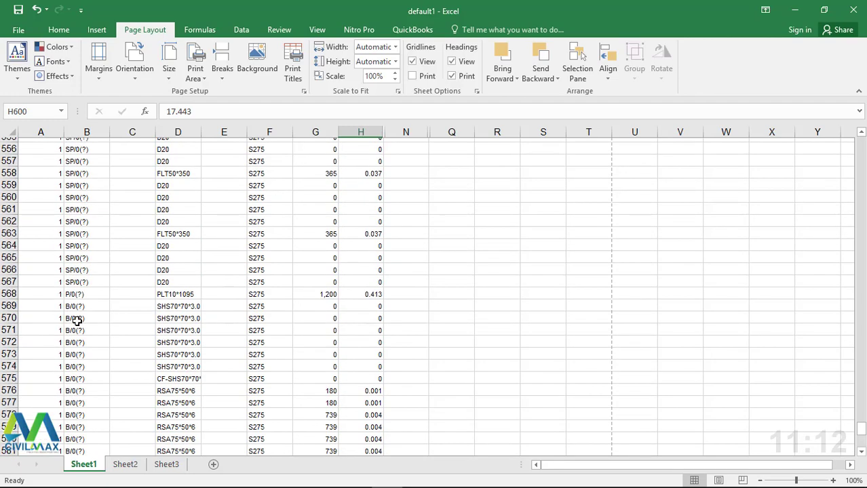
{"action": "scroll", "coordinate": [77, 320], "scroll_direction": "up", "scroll_amount": 7}
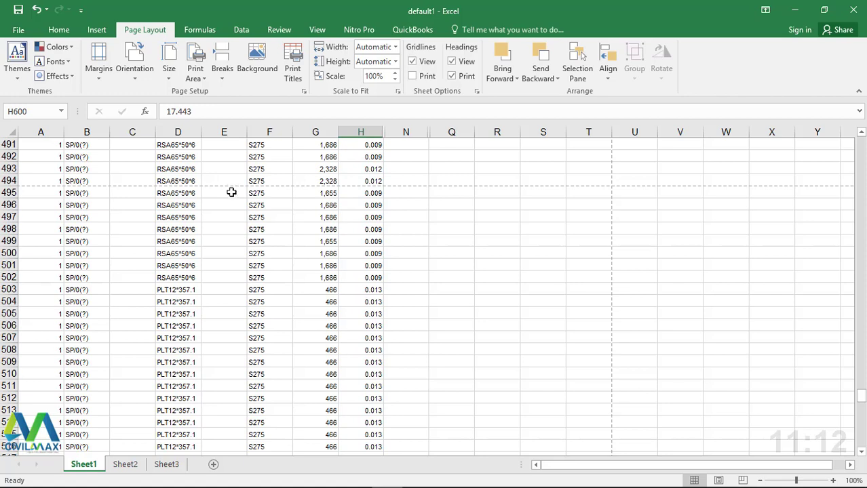
{"action": "scroll", "coordinate": [230, 191], "scroll_direction": "up", "scroll_amount": 15}
{"action": "scroll", "coordinate": [311, 245], "scroll_direction": "up", "scroll_amount": 20}
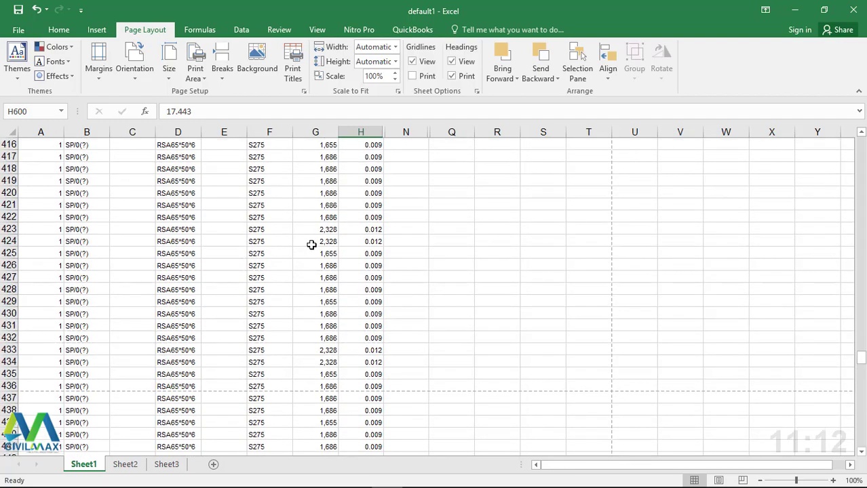
{"action": "scroll", "coordinate": [290, 242], "scroll_direction": "up", "scroll_amount": 20}
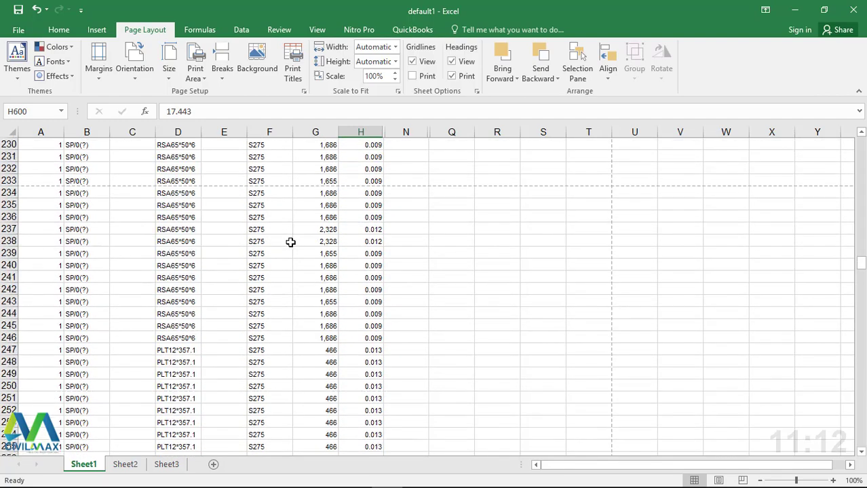
{"action": "scroll", "coordinate": [291, 242], "scroll_direction": "up", "scroll_amount": 20}
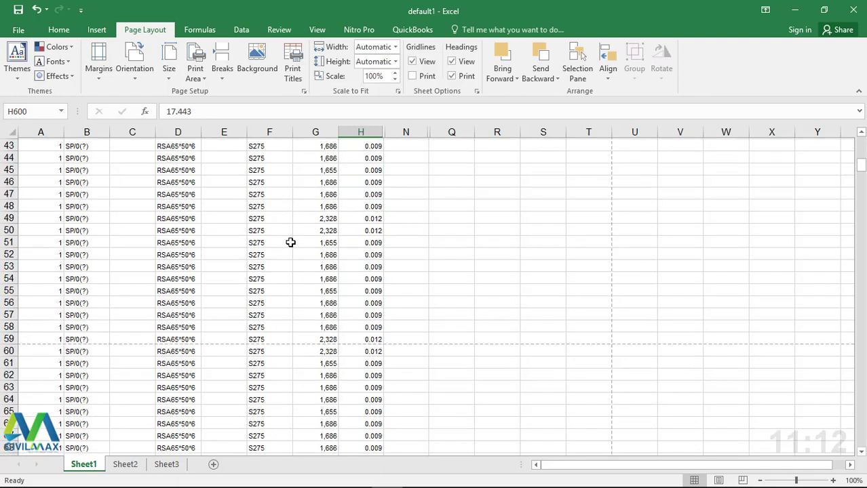
{"action": "scroll", "coordinate": [299, 293], "scroll_direction": "down", "scroll_amount": 3}
{"action": "scroll", "coordinate": [299, 293], "scroll_direction": "down", "scroll_amount": 4}
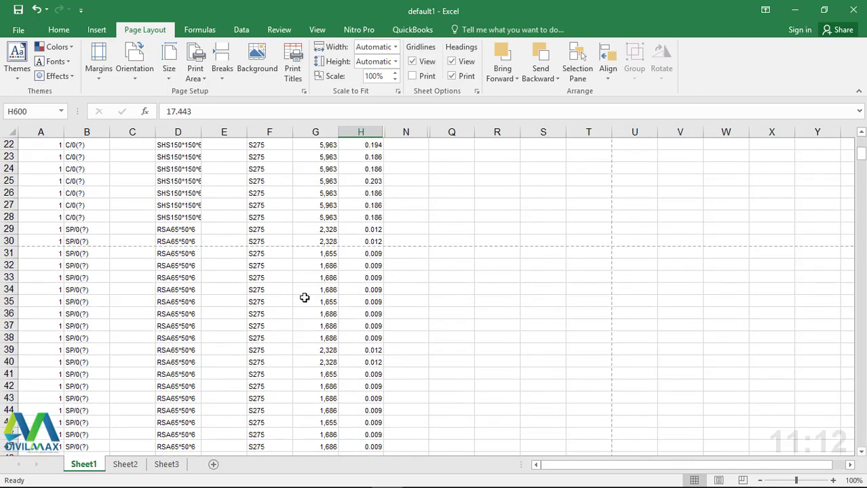
{"action": "scroll", "coordinate": [304, 296], "scroll_direction": "up", "scroll_amount": 7}
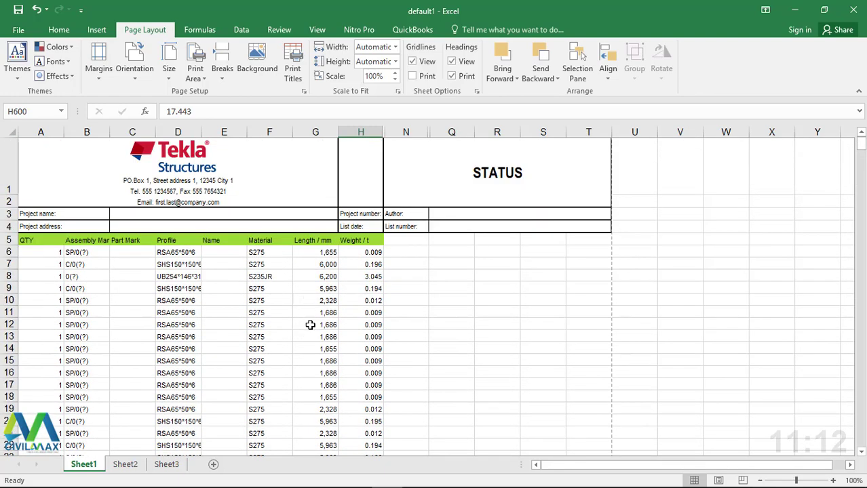
Examine the header's logo, company address block and STATUS field by selecting each of them
{"action": "left_click", "coordinate": [190, 164]}
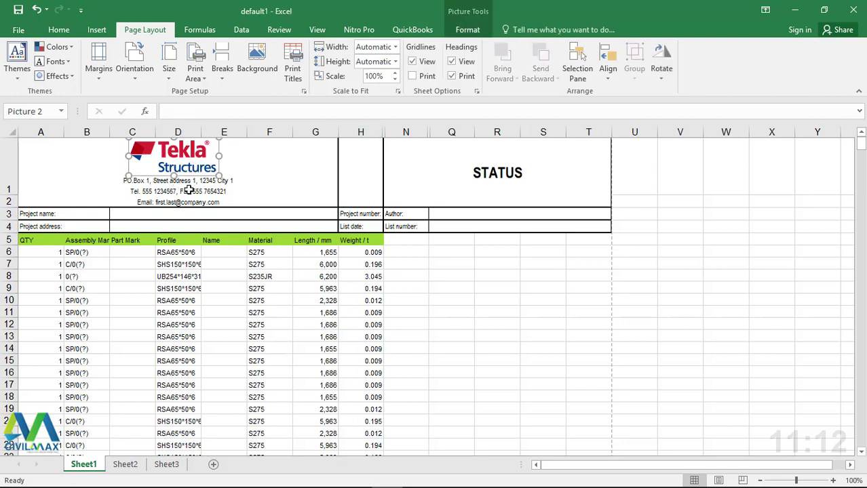
{"action": "left_click", "coordinate": [189, 191]}
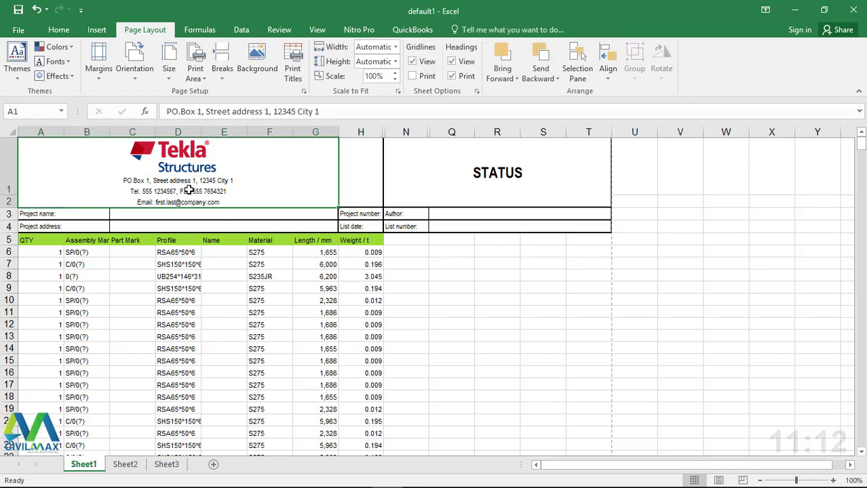
{"action": "left_click", "coordinate": [528, 172]}
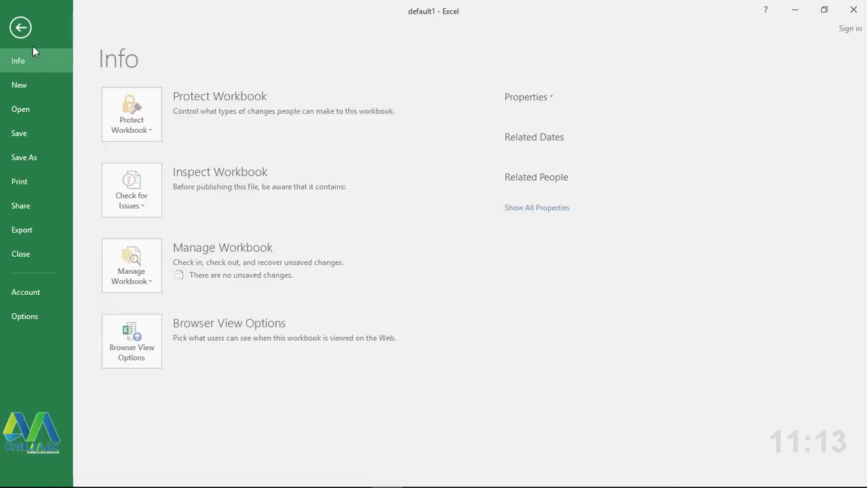
Save the part list to the Desktop as a PDF named "material list", set to open after publishing
{"action": "left_click", "coordinate": [24, 30]}
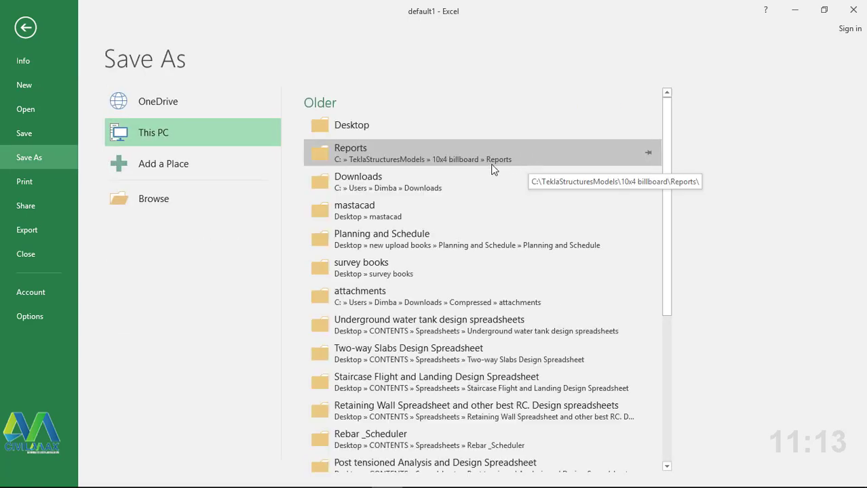
{"action": "left_click", "coordinate": [364, 129]}
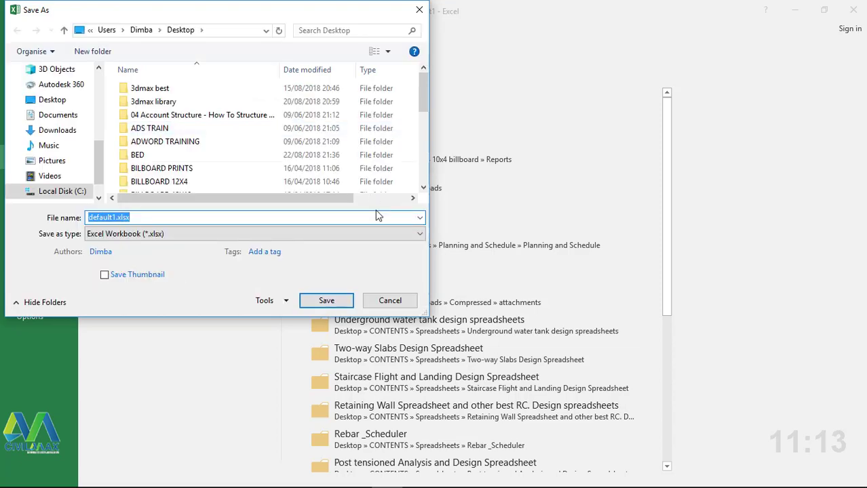
{"action": "left_click", "coordinate": [412, 234]}
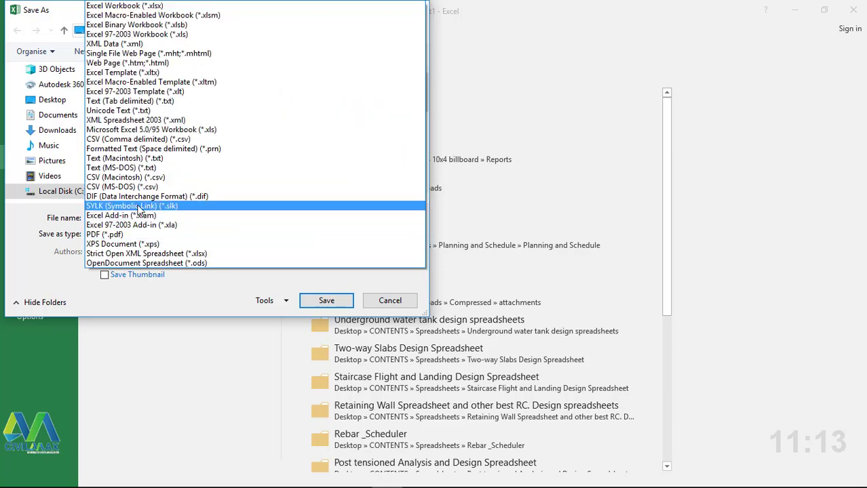
{"action": "left_click", "coordinate": [105, 235]}
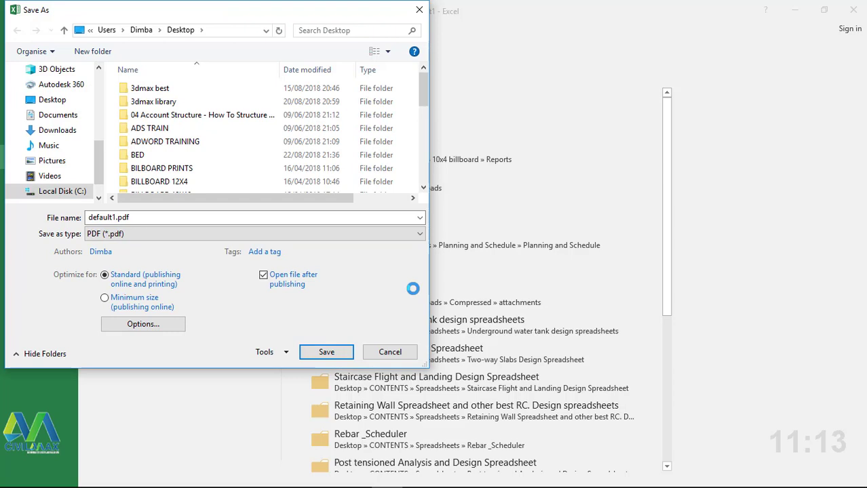
{"action": "left_click_drag", "start_coordinate": [134, 218], "coordinate": [91, 219]}
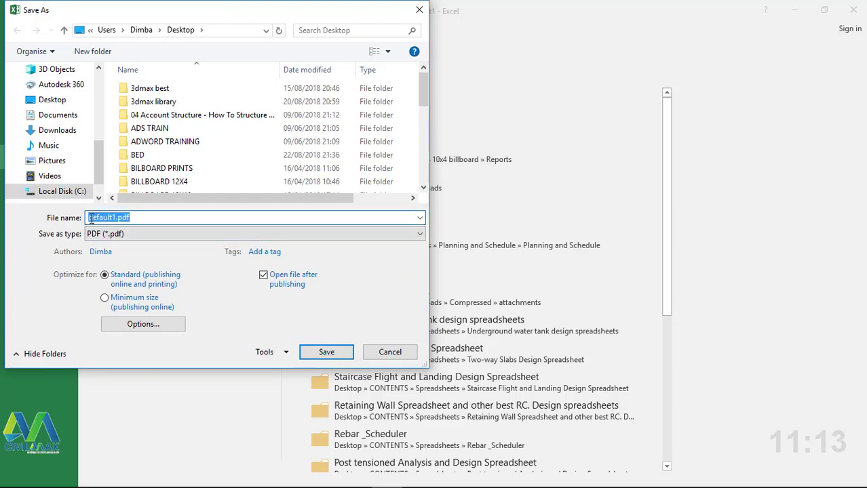
{"action": "type", "text": "mater"}
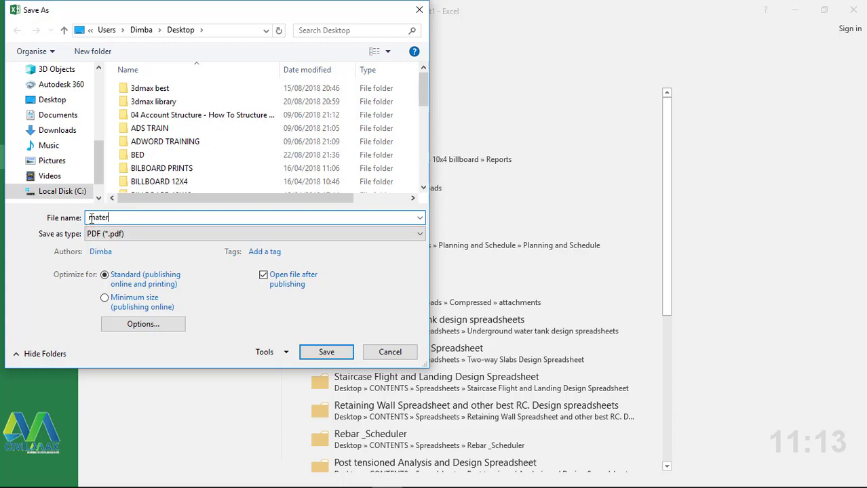
{"action": "type", "text": "ial list"}
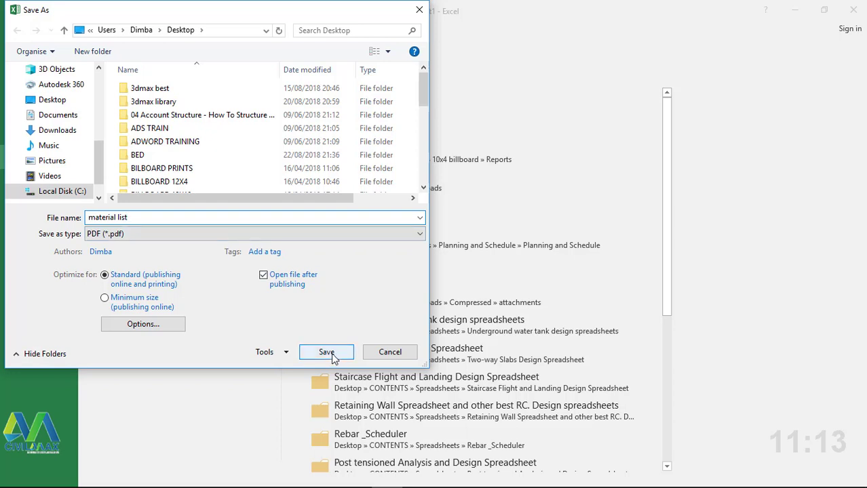
{"action": "left_click", "coordinate": [64, 100]}
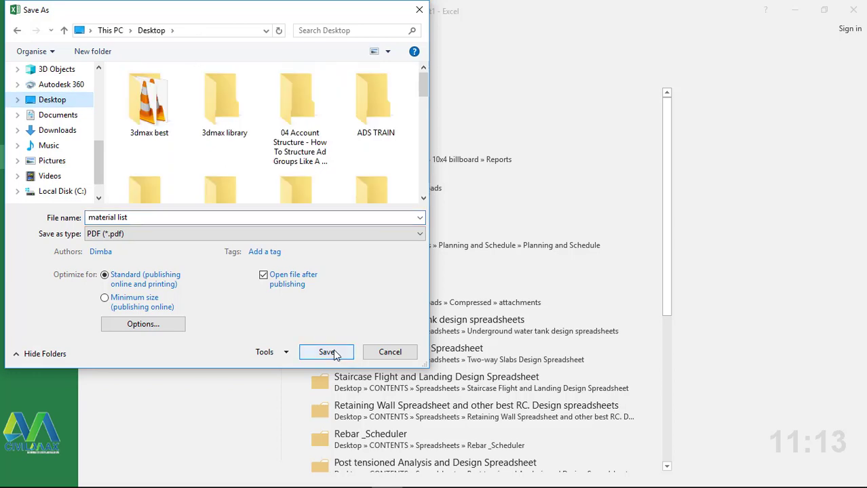
{"action": "left_click", "coordinate": [333, 352]}
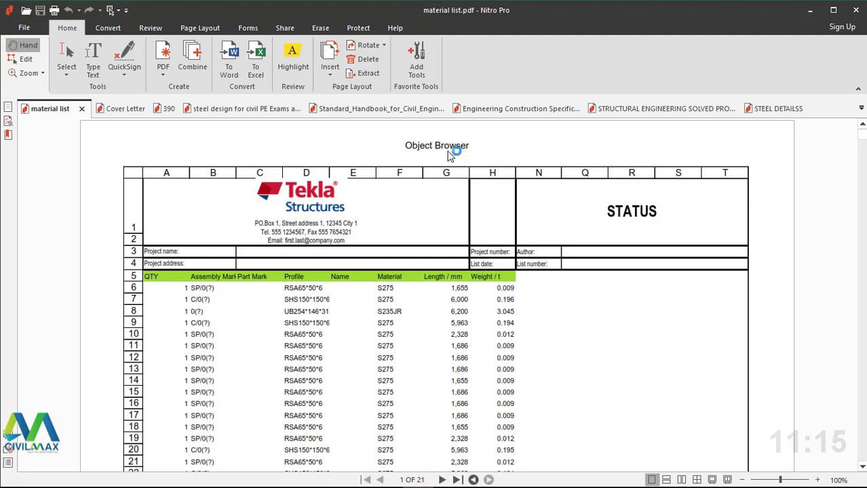
Examine the pages of the material list PDF from the header through to the Total row on the last page
{"action": "scroll", "coordinate": [407, 421], "scroll_direction": "down", "scroll_amount": 5}
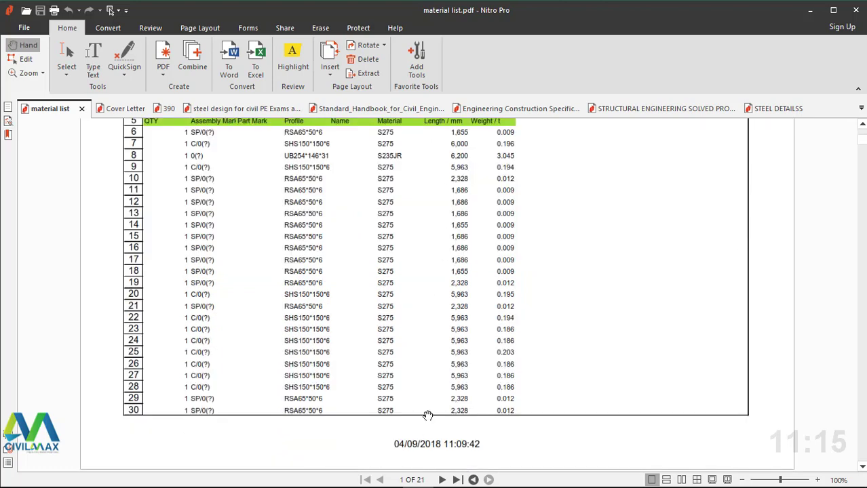
{"action": "scroll", "coordinate": [418, 432], "scroll_direction": "down", "scroll_amount": 10}
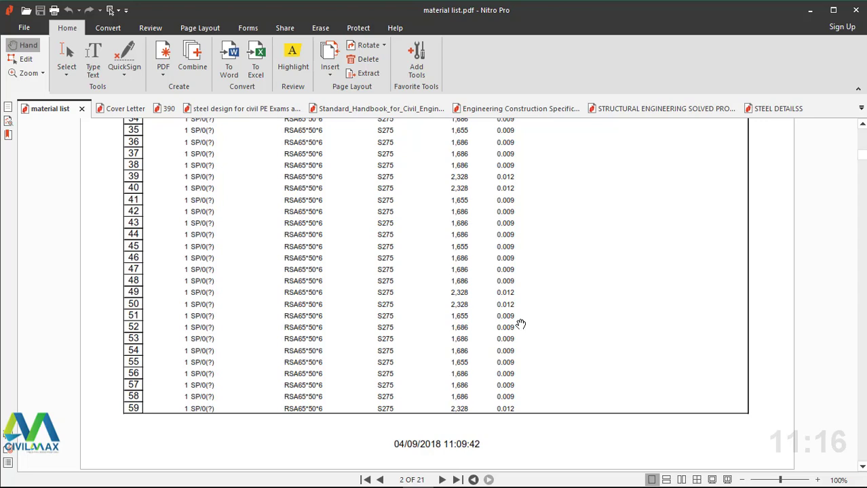
{"action": "scroll", "coordinate": [520, 324], "scroll_direction": "down", "scroll_amount": 5}
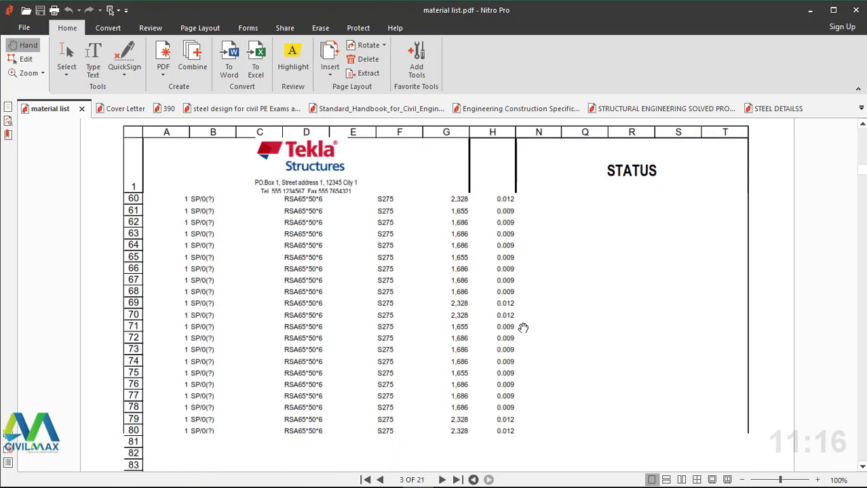
{"action": "scroll", "coordinate": [523, 328], "scroll_direction": "down", "scroll_amount": 3}
{"action": "scroll", "coordinate": [523, 327], "scroll_direction": "down", "scroll_amount": 10}
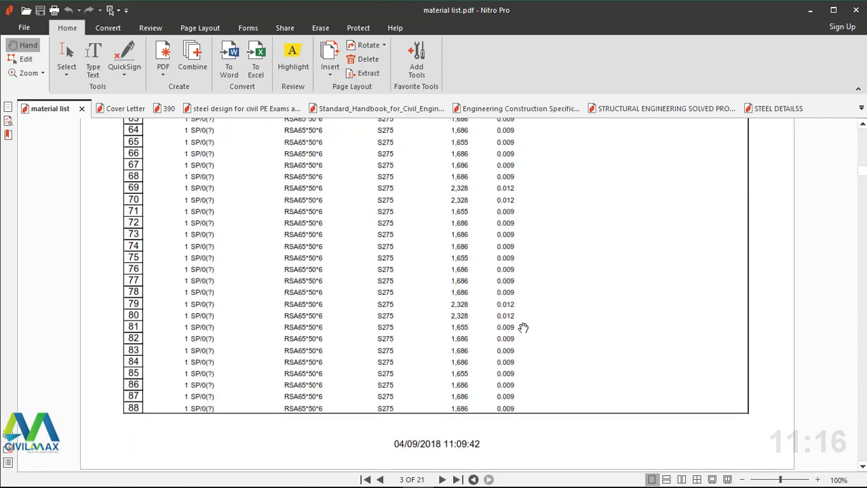
{"action": "scroll", "coordinate": [523, 329], "scroll_direction": "down", "scroll_amount": 5}
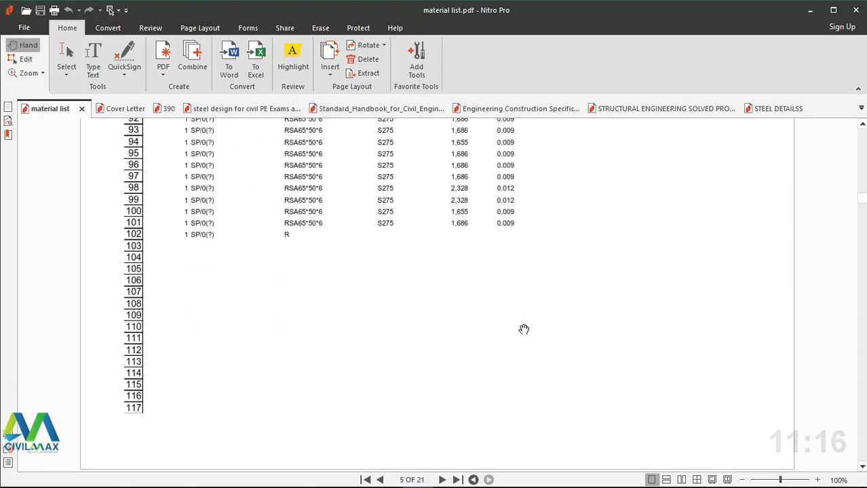
{"action": "scroll", "coordinate": [524, 329], "scroll_direction": "down", "scroll_amount": 10}
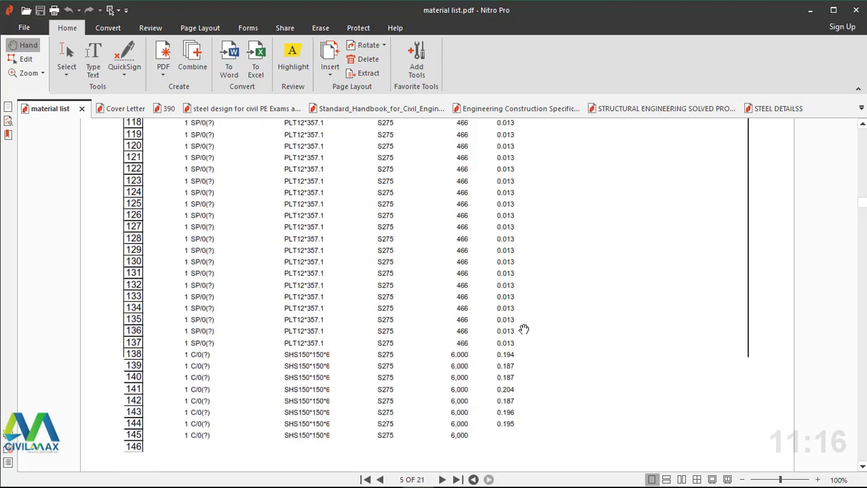
{"action": "scroll", "coordinate": [524, 329], "scroll_direction": "down", "scroll_amount": 10}
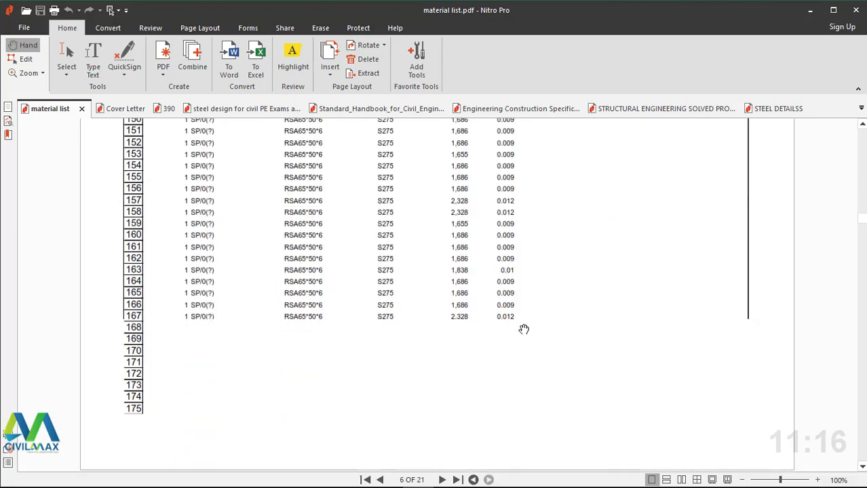
{"action": "scroll", "coordinate": [524, 329], "scroll_direction": "down", "scroll_amount": 10}
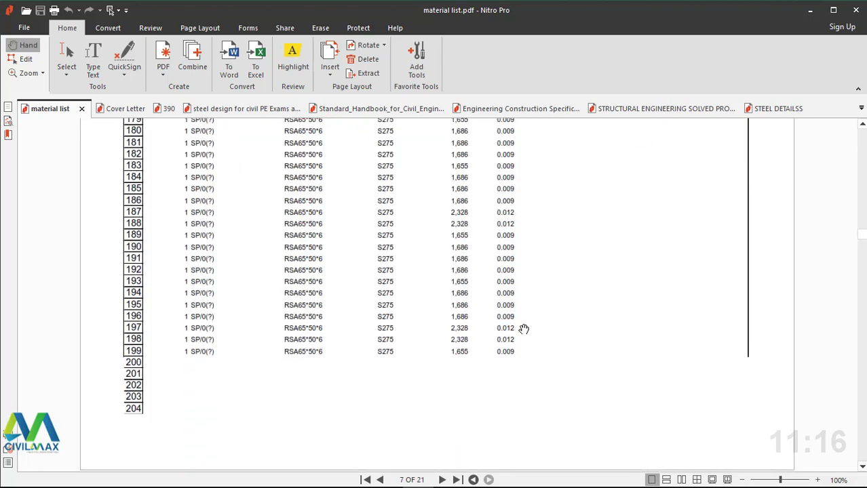
{"action": "scroll", "coordinate": [523, 329], "scroll_direction": "down", "scroll_amount": 10}
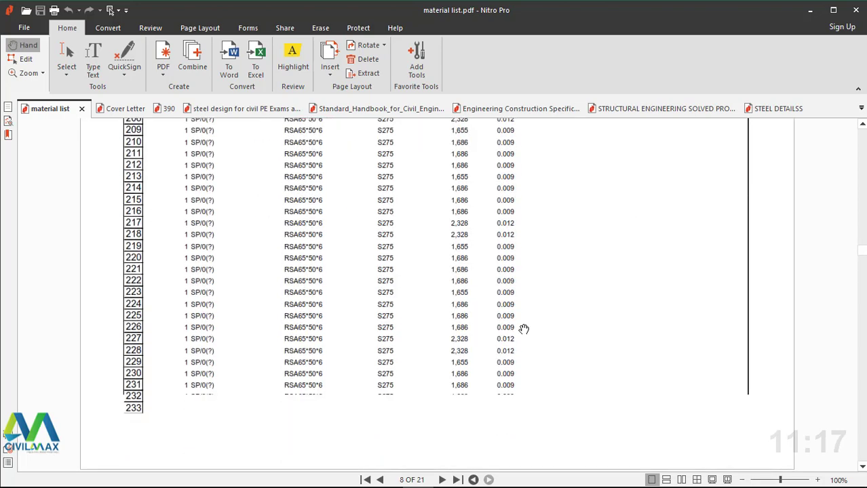
{"action": "scroll", "coordinate": [523, 329], "scroll_direction": "down", "scroll_amount": 10}
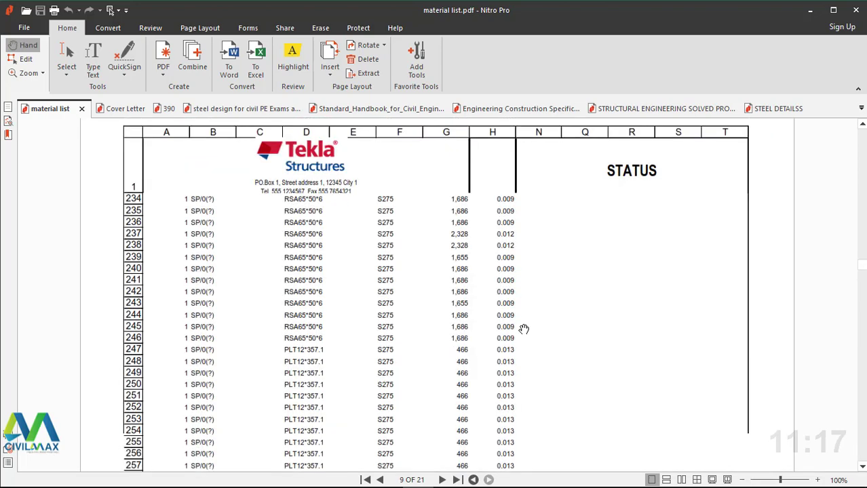
{"action": "scroll", "coordinate": [524, 329], "scroll_direction": "down", "scroll_amount": 10}
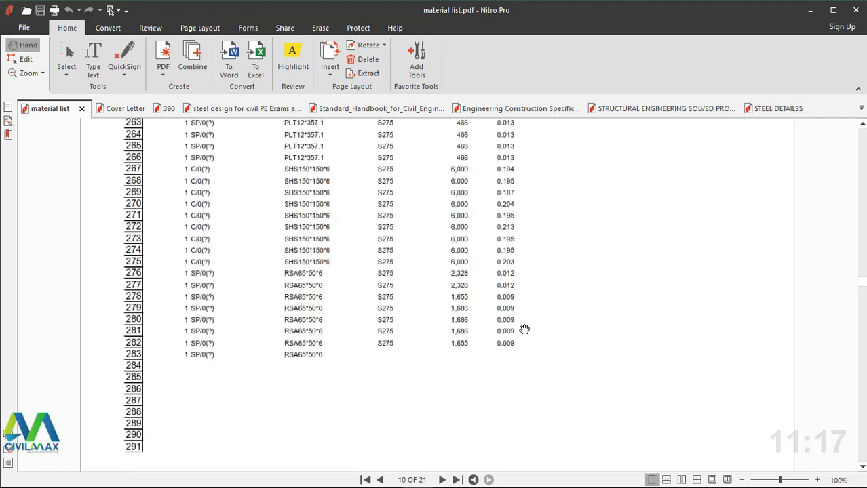
{"action": "scroll", "coordinate": [525, 329], "scroll_direction": "down", "scroll_amount": 10}
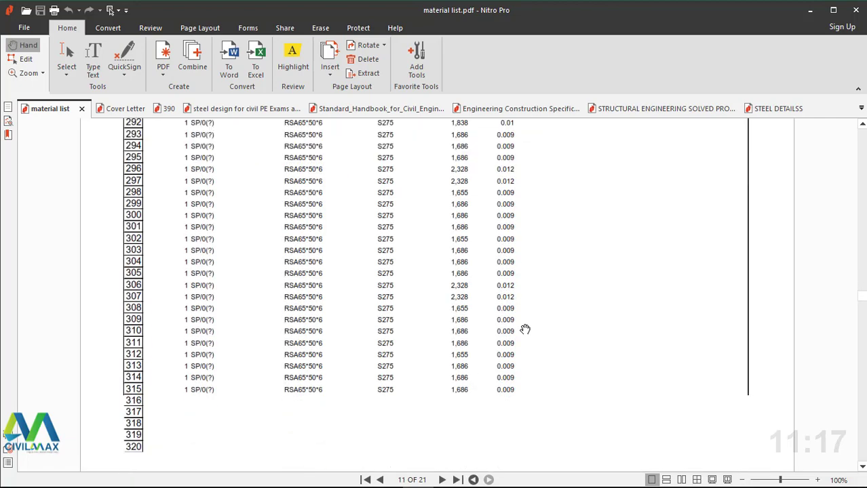
{"action": "scroll", "coordinate": [526, 329], "scroll_direction": "down", "scroll_amount": 10}
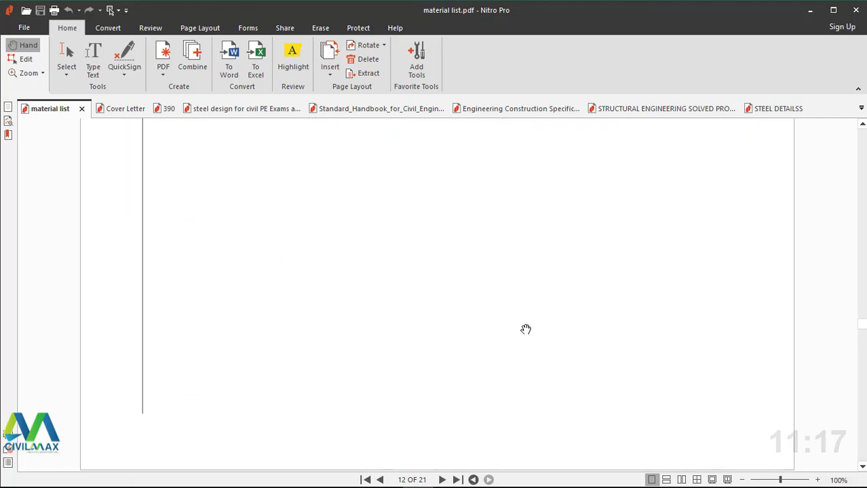
{"action": "scroll", "coordinate": [525, 329], "scroll_direction": "down", "scroll_amount": 10}
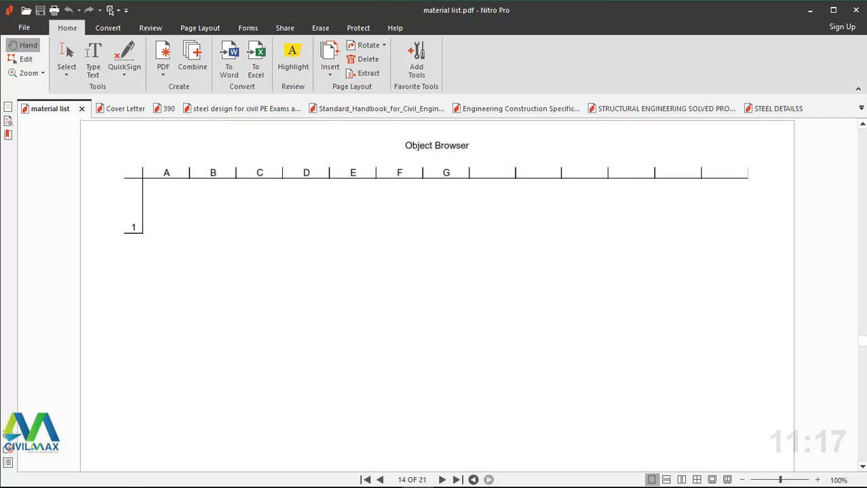
{"action": "left_click_drag", "start_coordinate": [860, 347], "coordinate": [862, 467]}
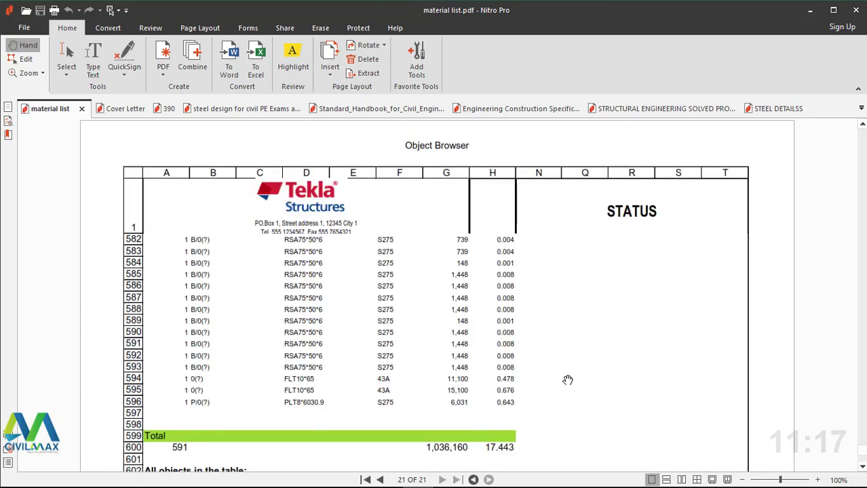
{"action": "scroll", "coordinate": [559, 379], "scroll_direction": "down", "scroll_amount": 1}
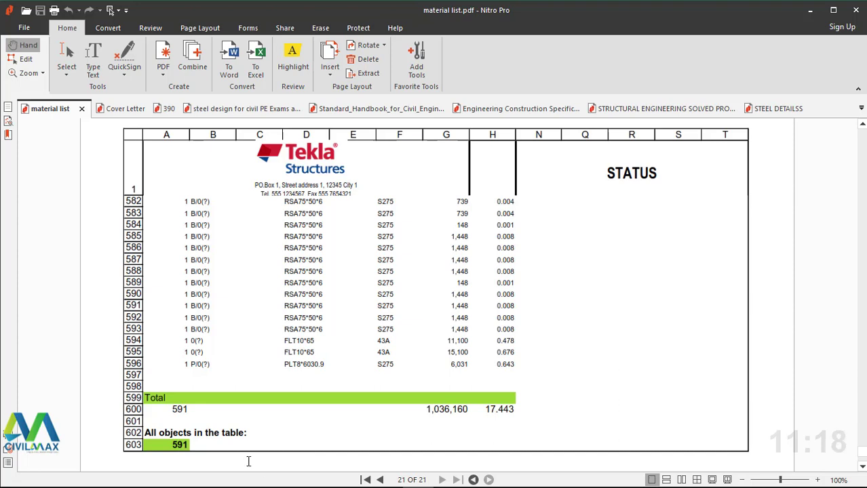
Switch to the Elev.Tank model in Tekla Structures
{"action": "mouse_move", "coordinate": [377, 482]}
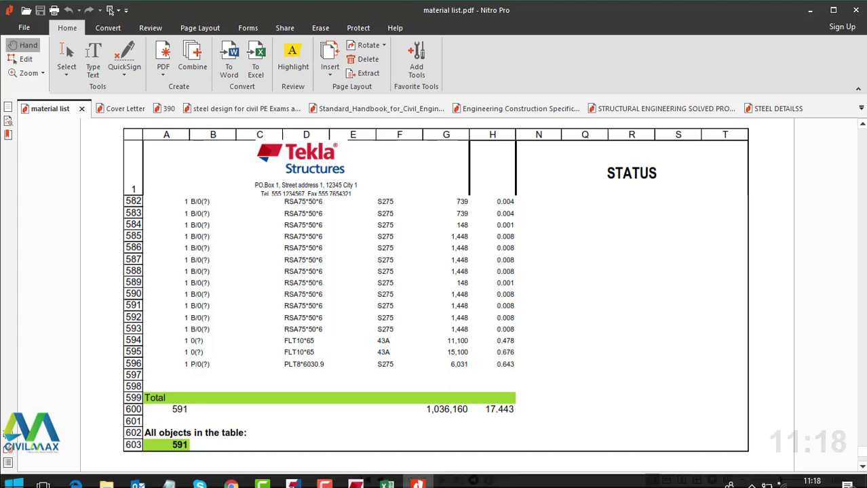
{"action": "left_click", "coordinate": [293, 477]}
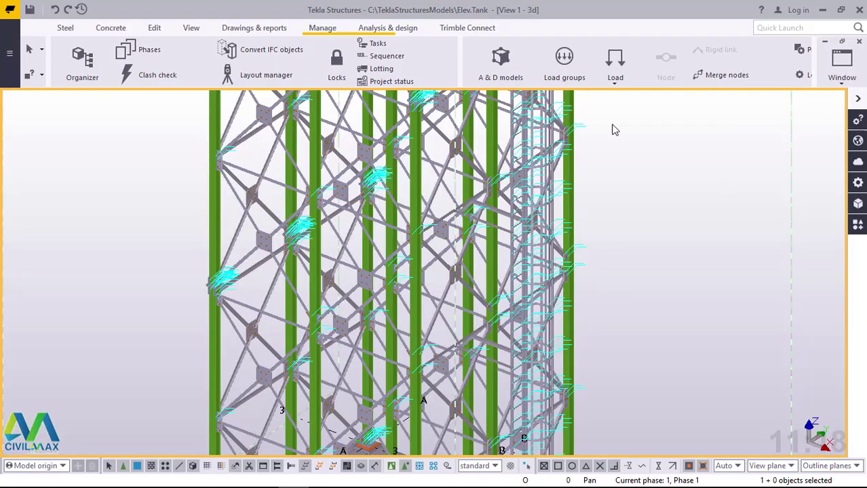